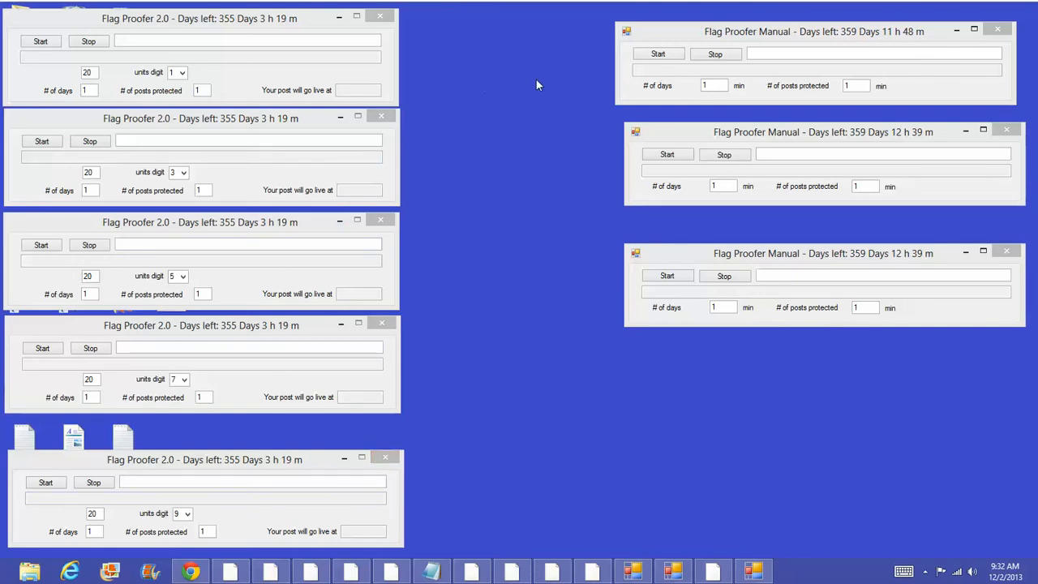
Step: Launch two more Flag Proofer Manual windows and line them up beneath the others
click(7, 578)
click(530, 162)
key(super)
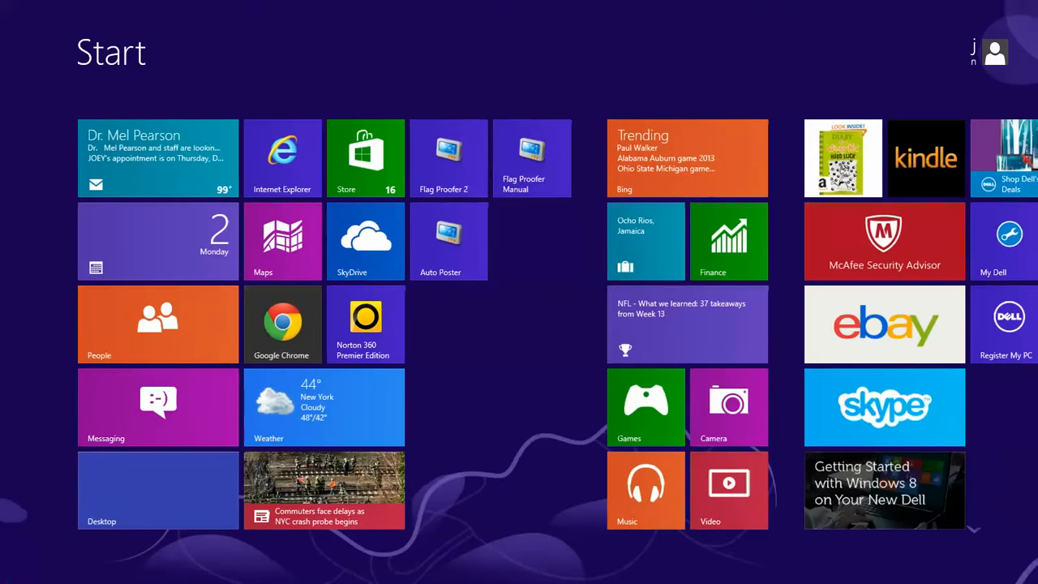
click(535, 180)
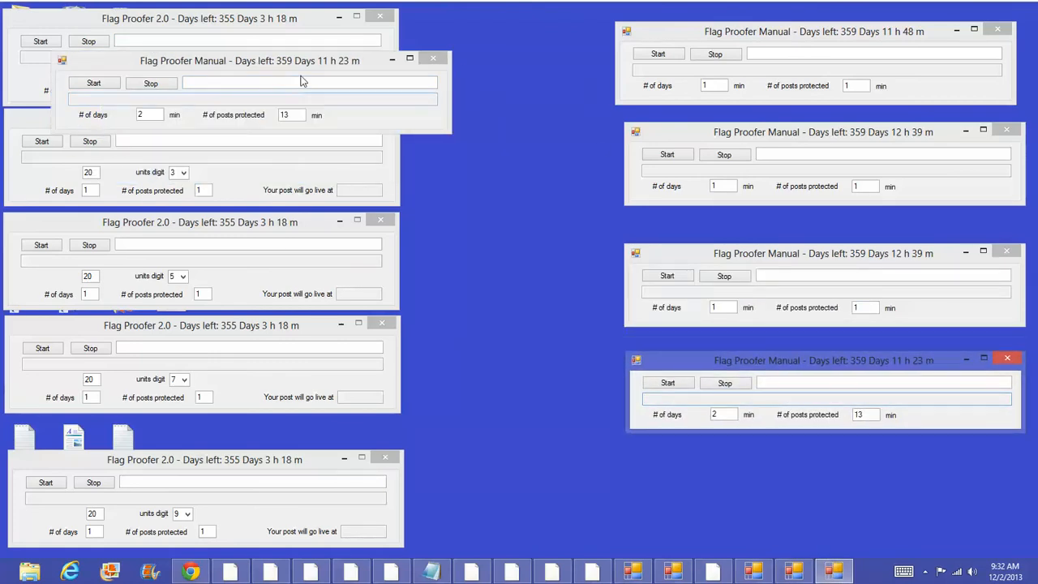
click(337, 81)
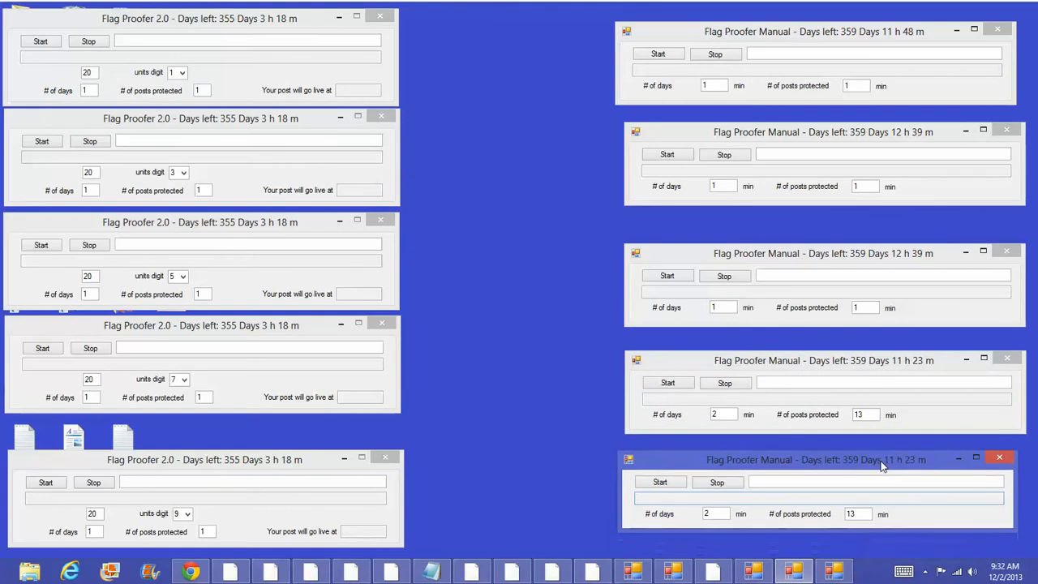
drag(882, 463, 890, 463)
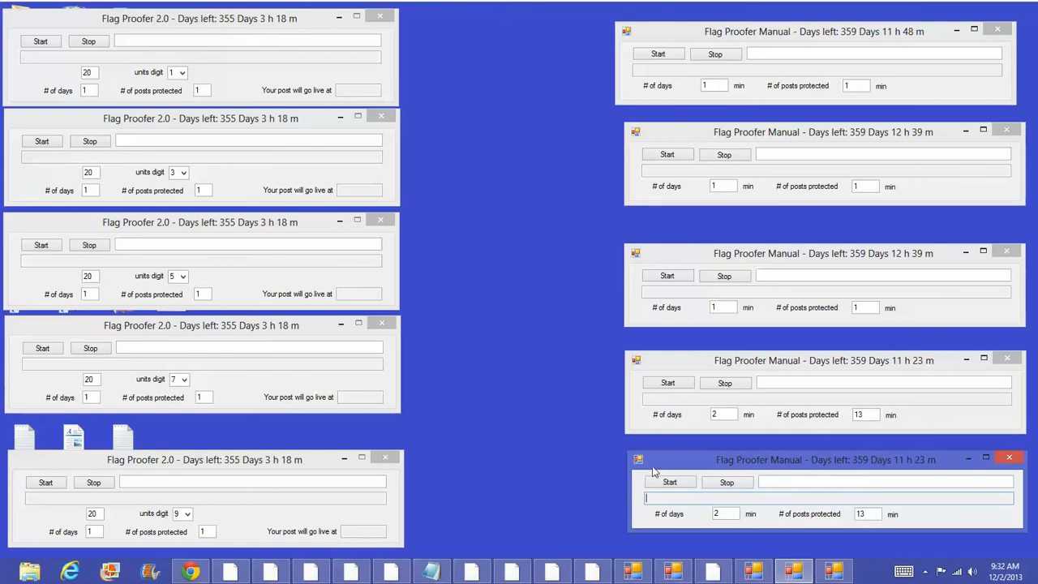
Step: Set # of days and # of posts protected to 1 on the fourth and bottom timers
double_click(714, 415)
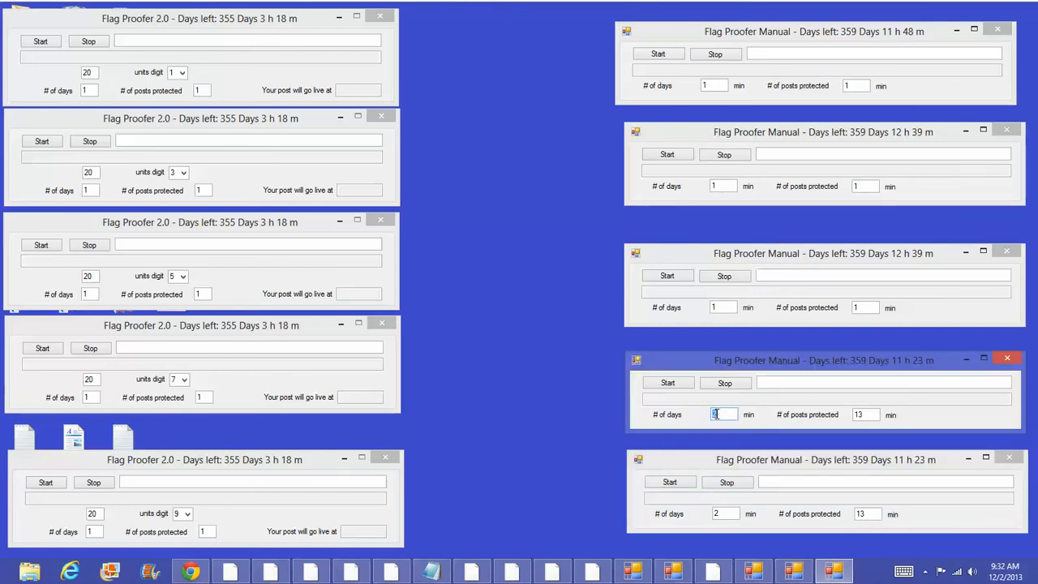
text(1)
double_click(861, 415)
text(1)
double_click(723, 514)
text(1)
double_click(859, 513)
text(1)
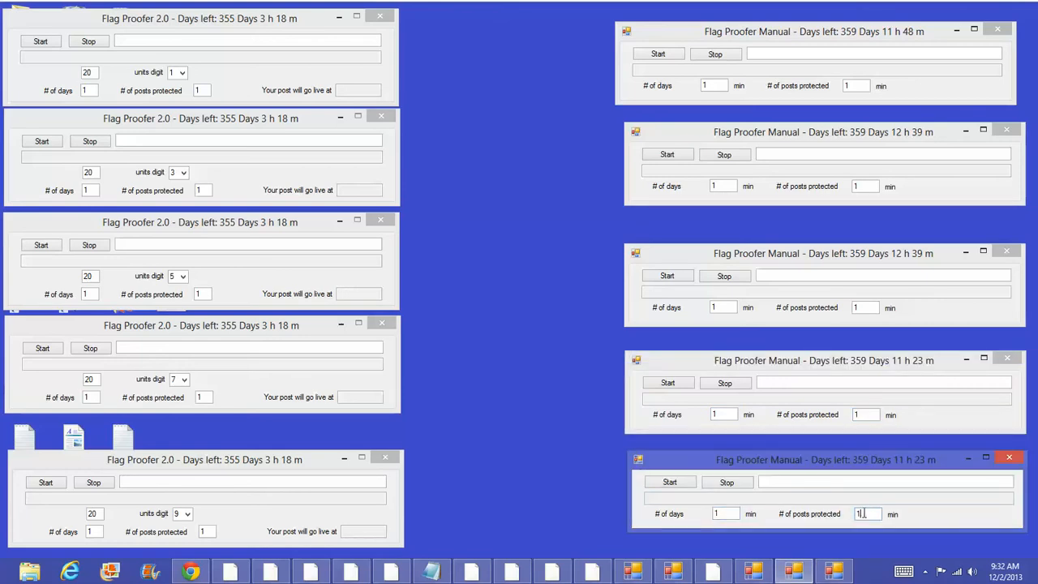
Step: Keep the first Flag Proofer 2.0 window's value at 20
click(91, 72)
double_click(90, 73)
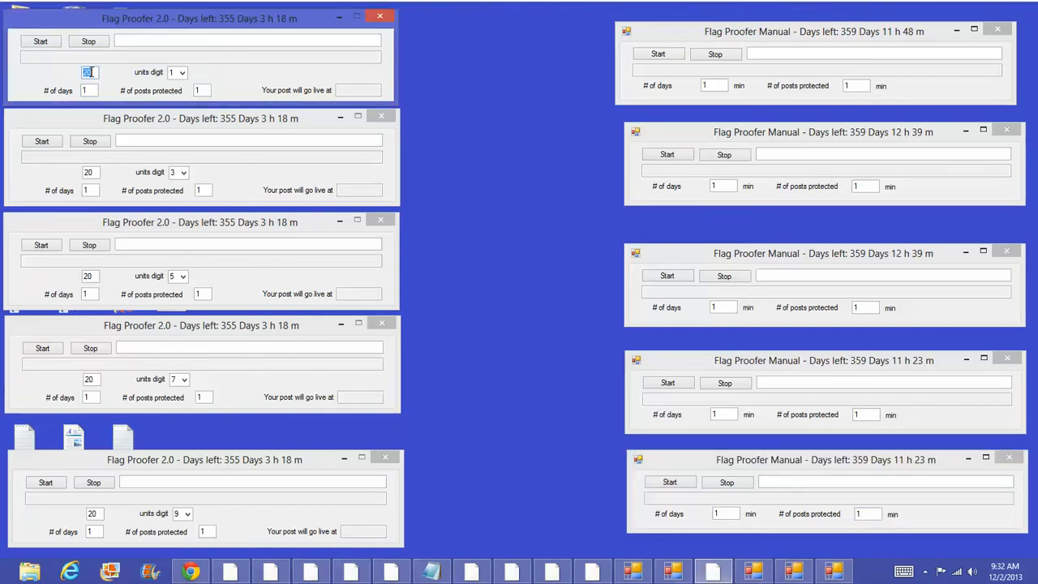
text(20)
Step: Leave the units digits at 5, 7 and 9, then bring up the TITLES for CL posts notes
click(182, 277)
click(184, 279)
click(184, 381)
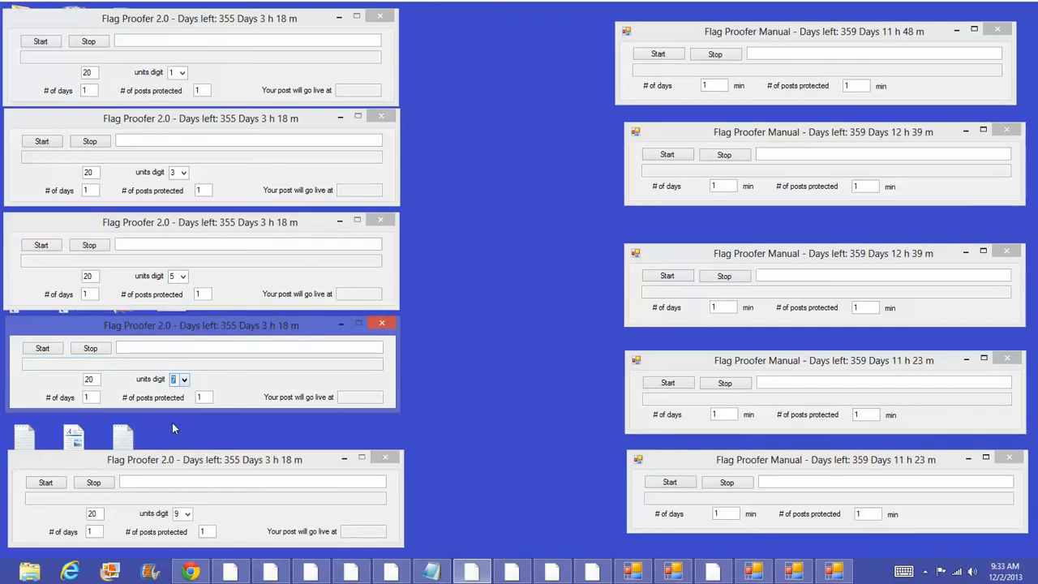
click(188, 514)
click(191, 517)
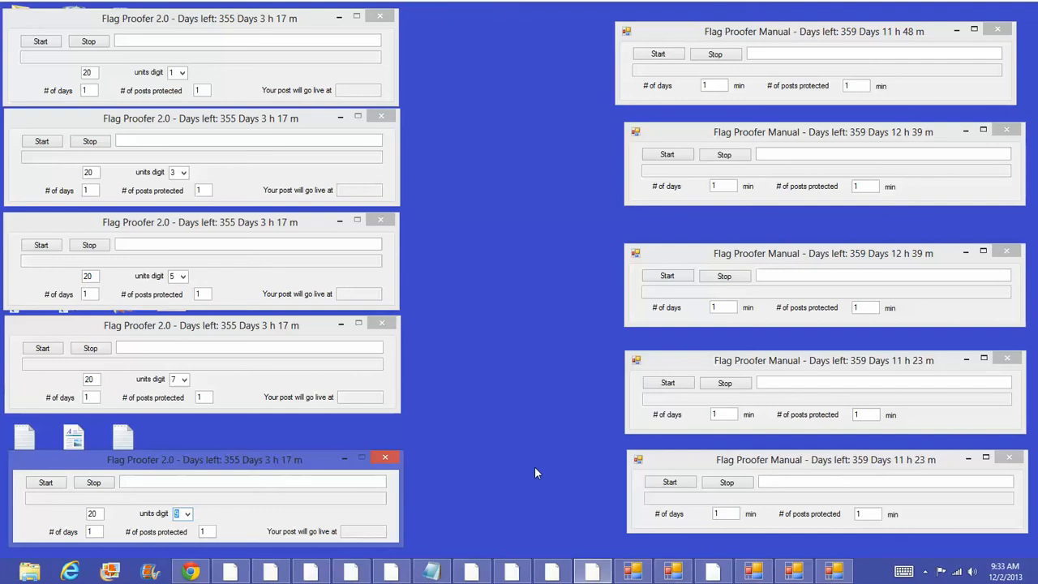
click(438, 574)
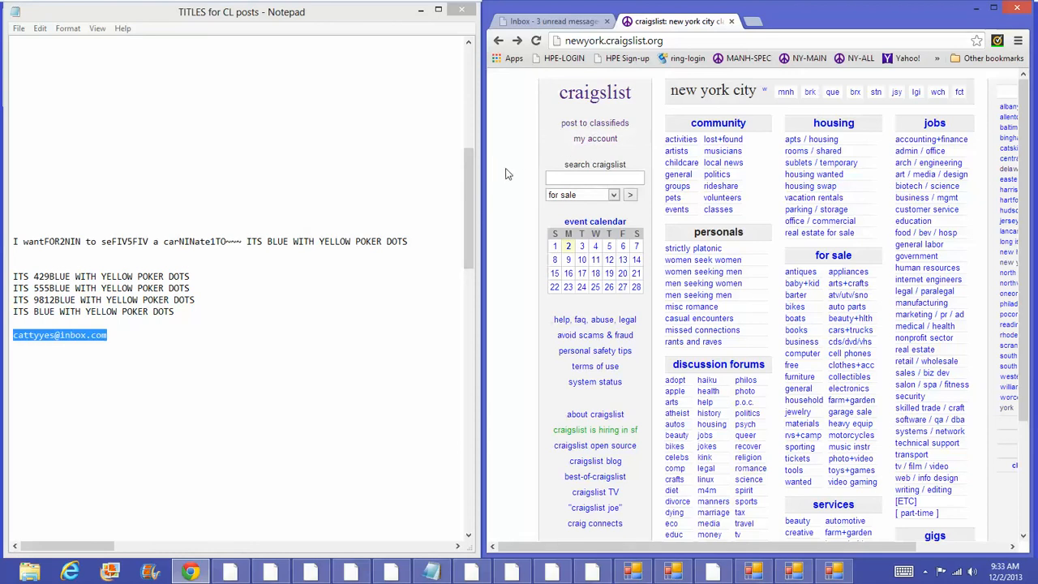
click(587, 141)
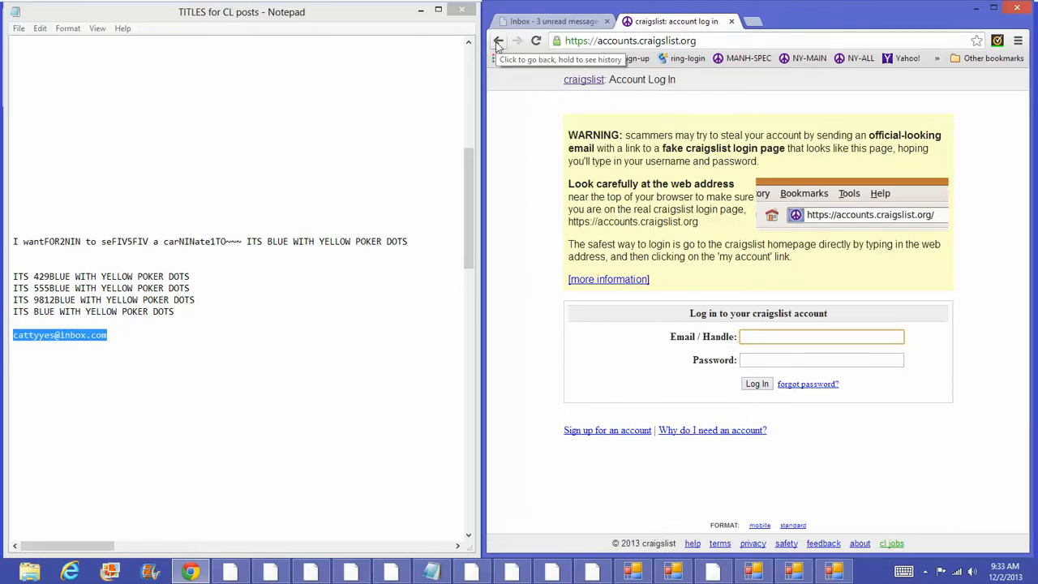
click(498, 42)
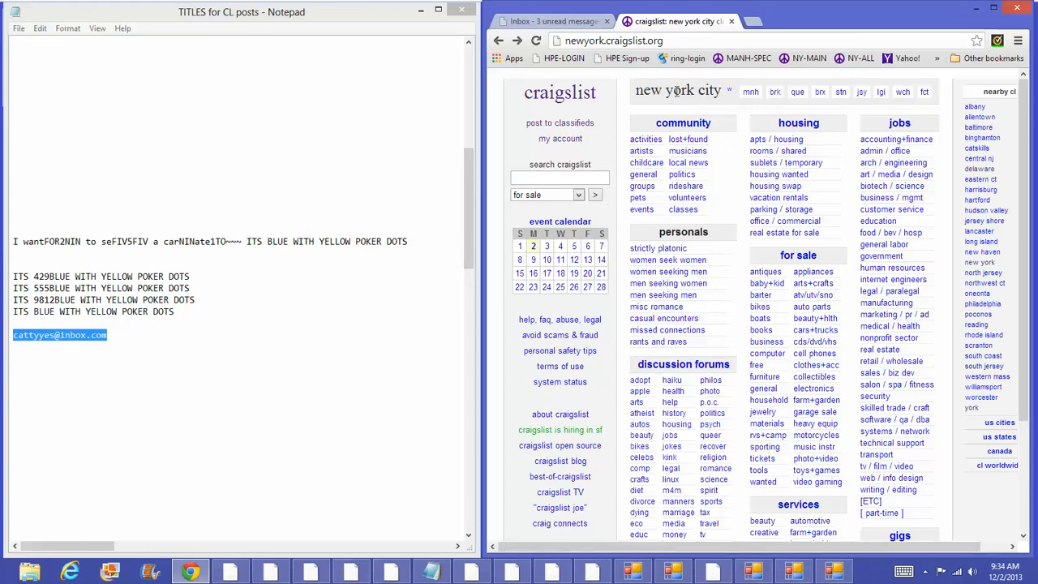
Step: Start a for-sale-by-owner cars & trucks posting located in manhattan, Midtown East
click(565, 125)
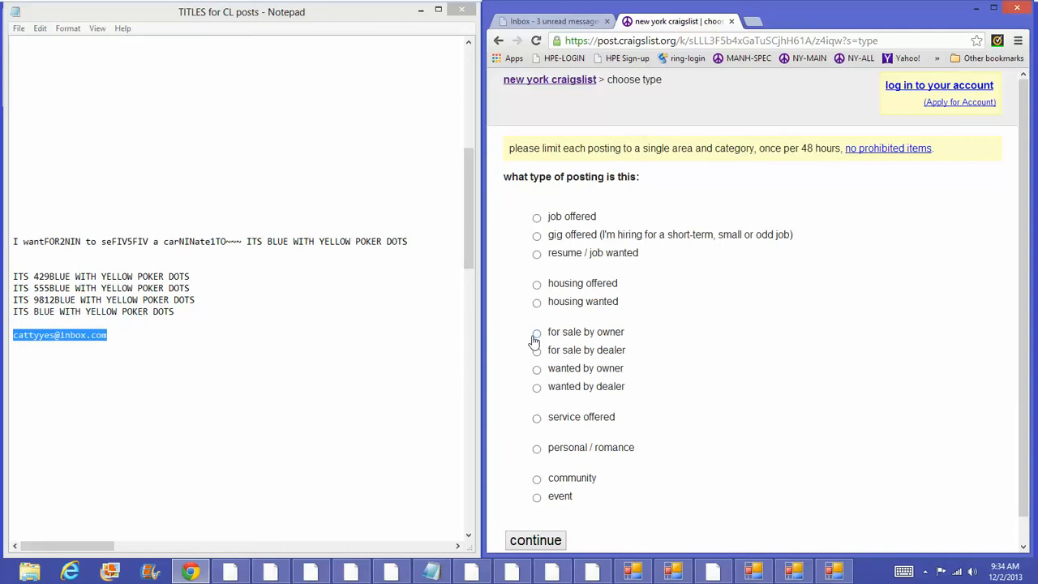
click(535, 337)
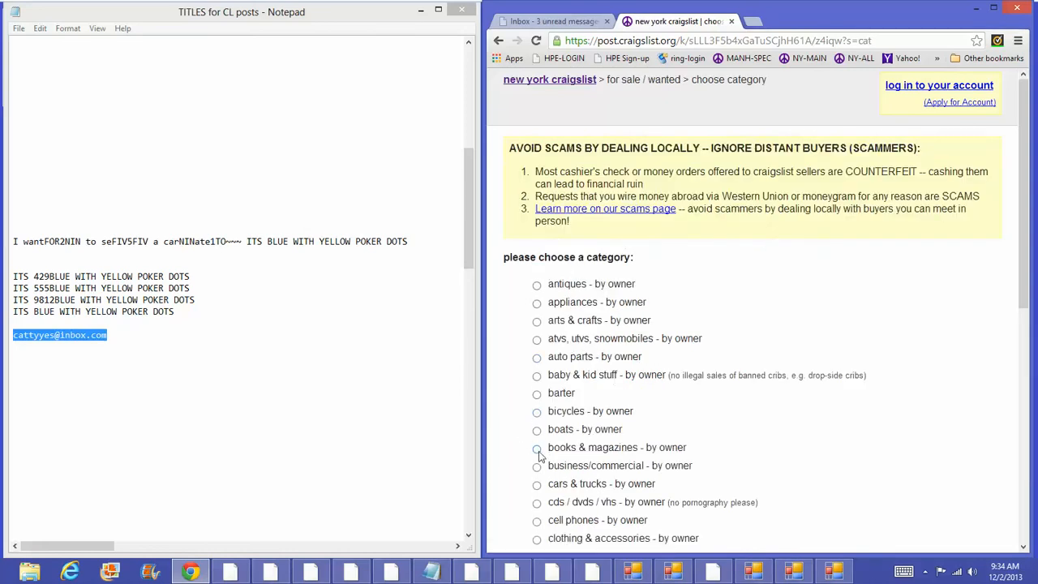
click(536, 484)
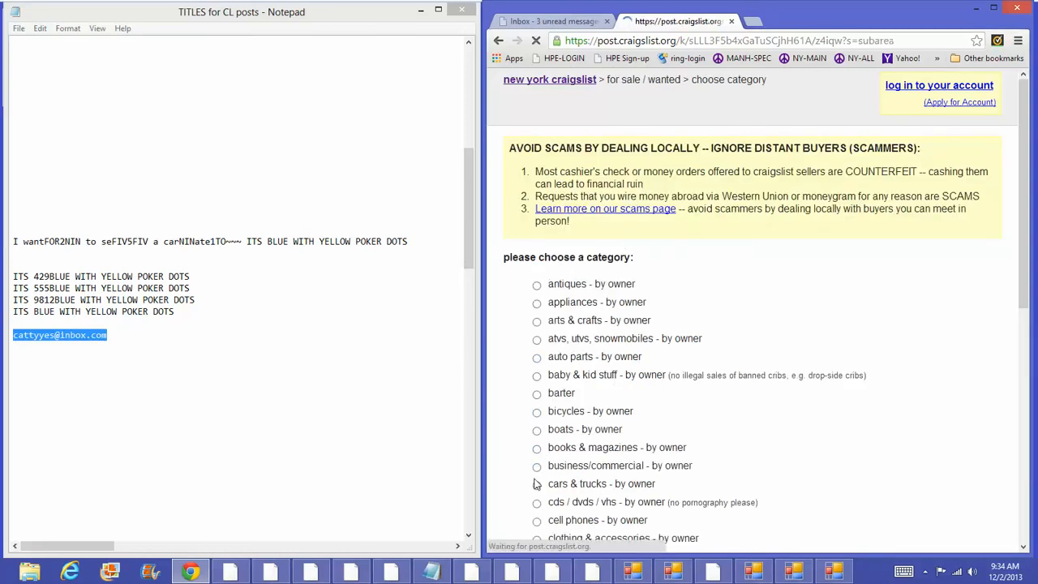
click(536, 182)
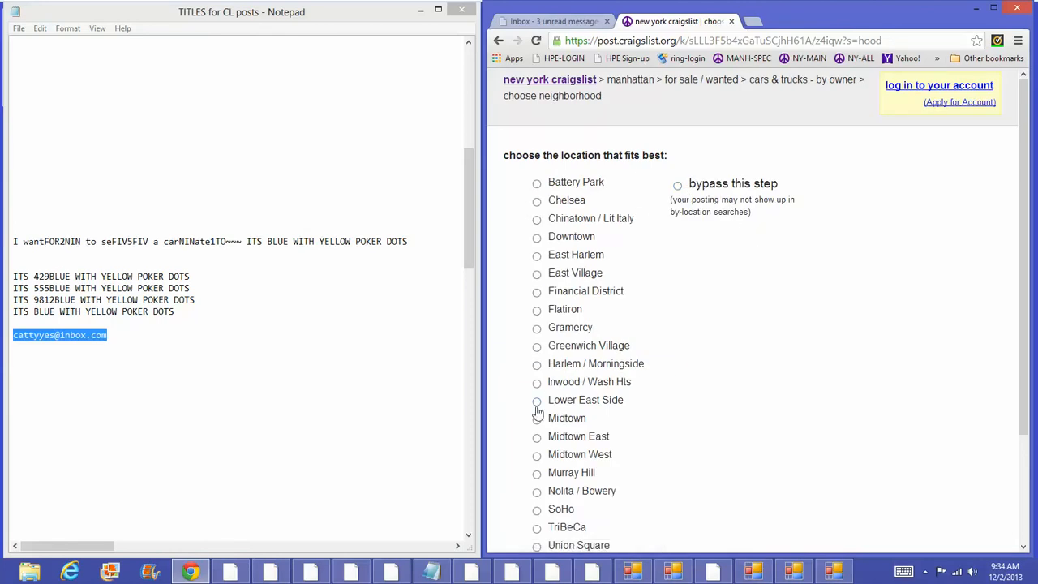
click(536, 438)
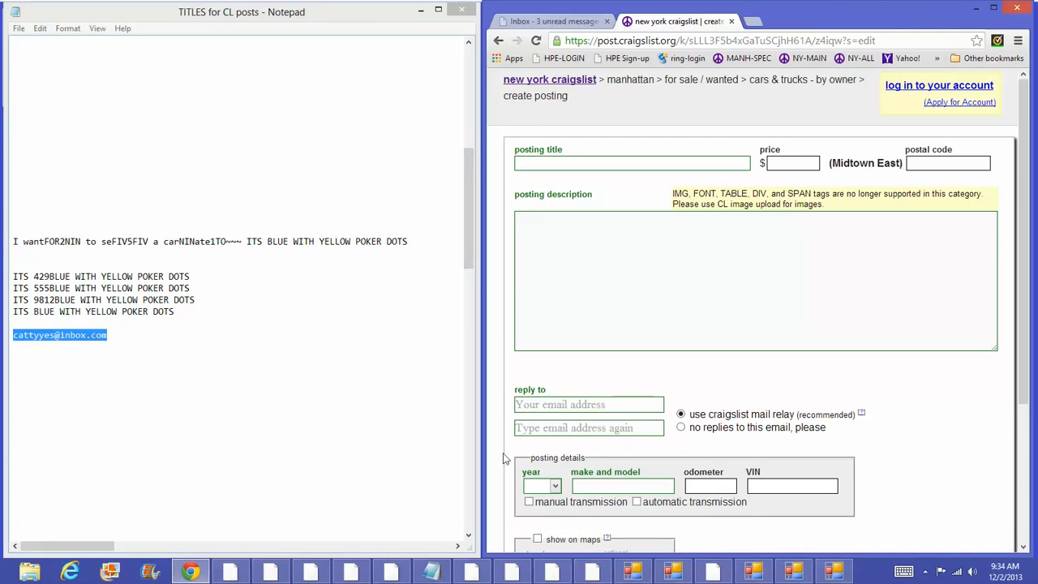
Step: Copy the e-mail address from the notes into the confirmation and reply-to fields
right_click(570, 427)
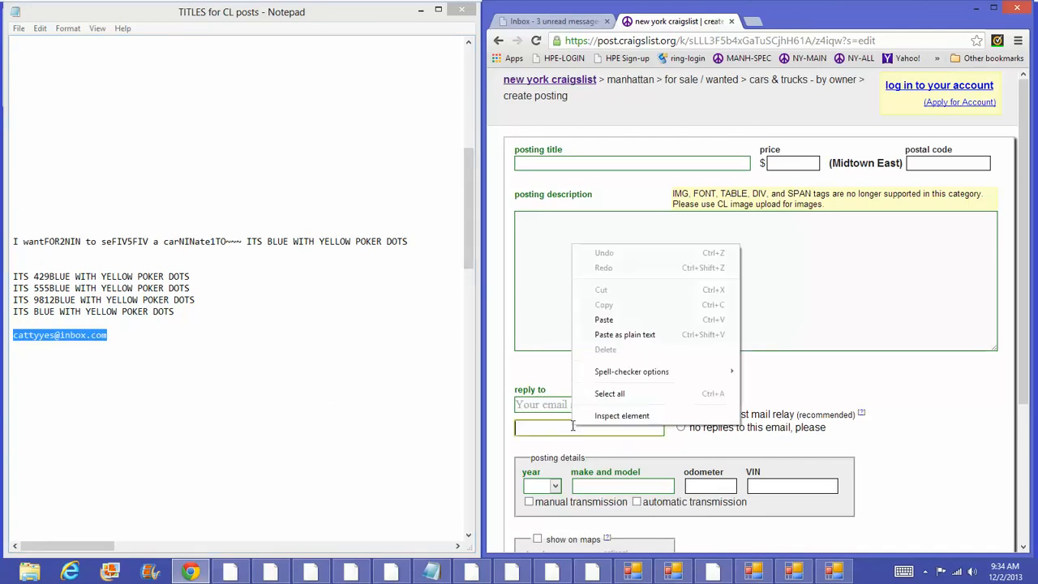
right_click(74, 339)
click(46, 389)
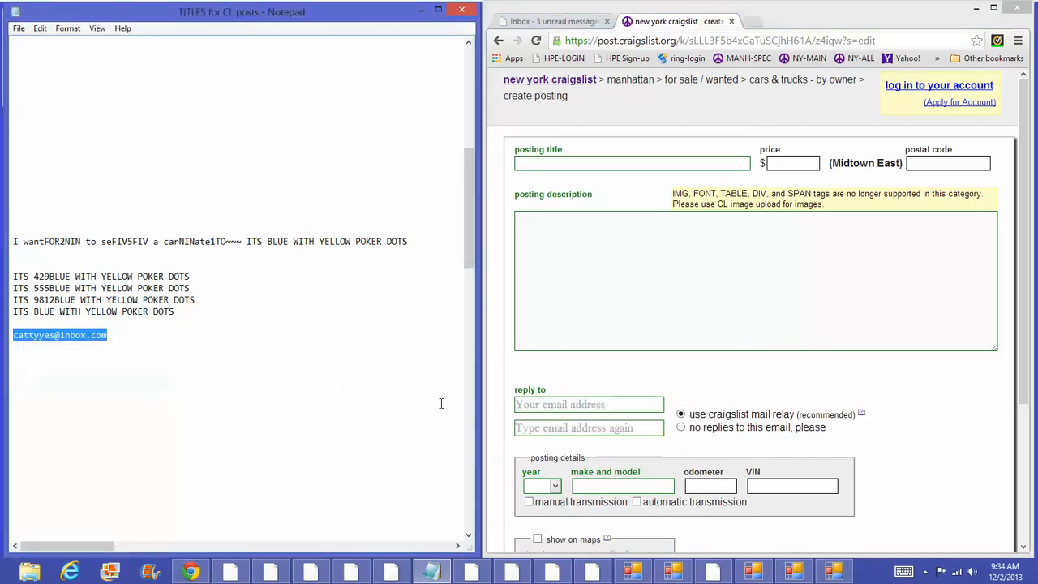
right_click(545, 425)
click(576, 318)
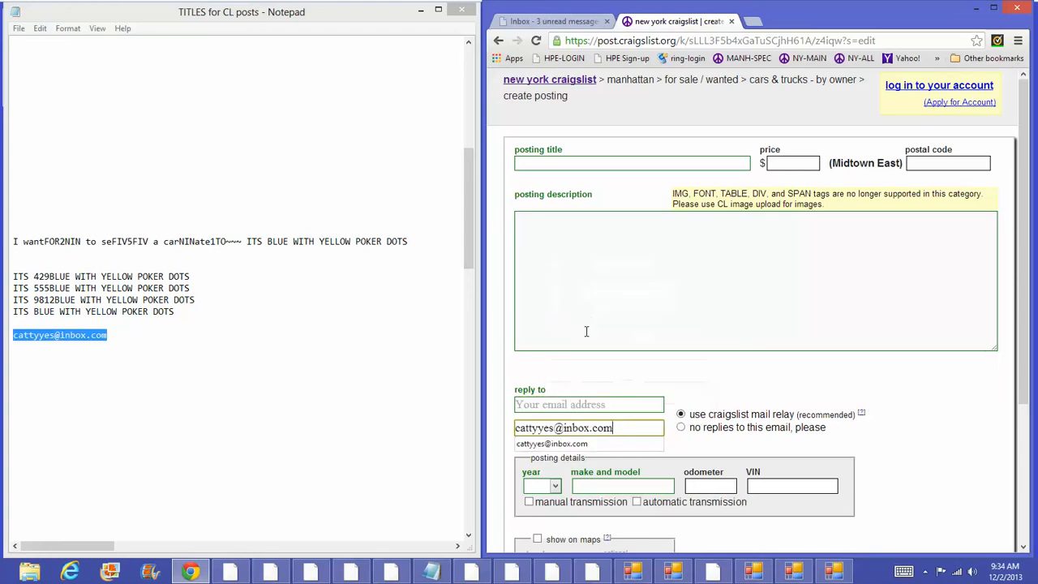
right_click(557, 399)
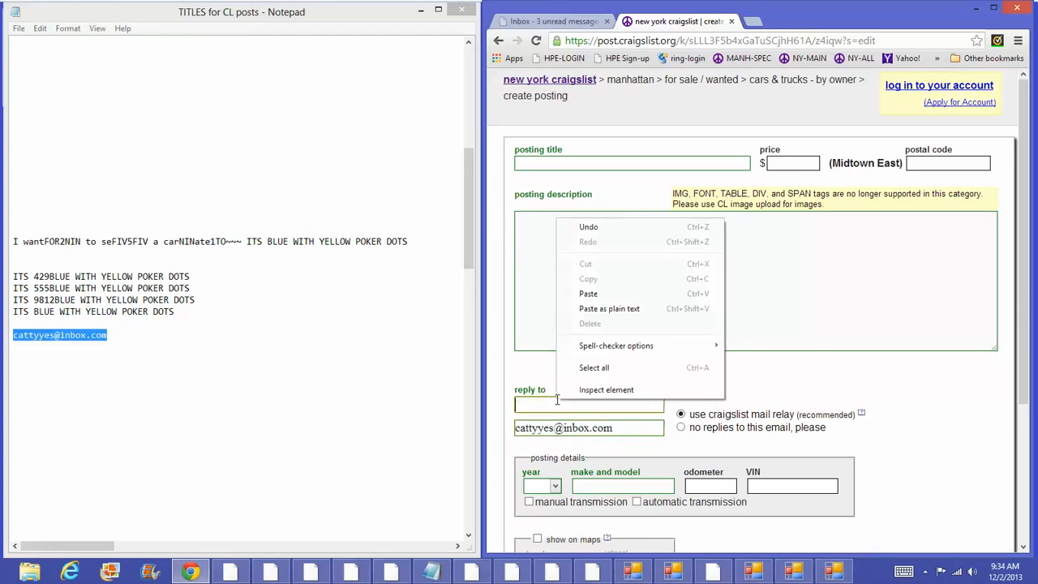
click(588, 294)
Step: Copy the four description lines from the notes into the posting description
drag(173, 313, 2, 276)
right_click(3, 289)
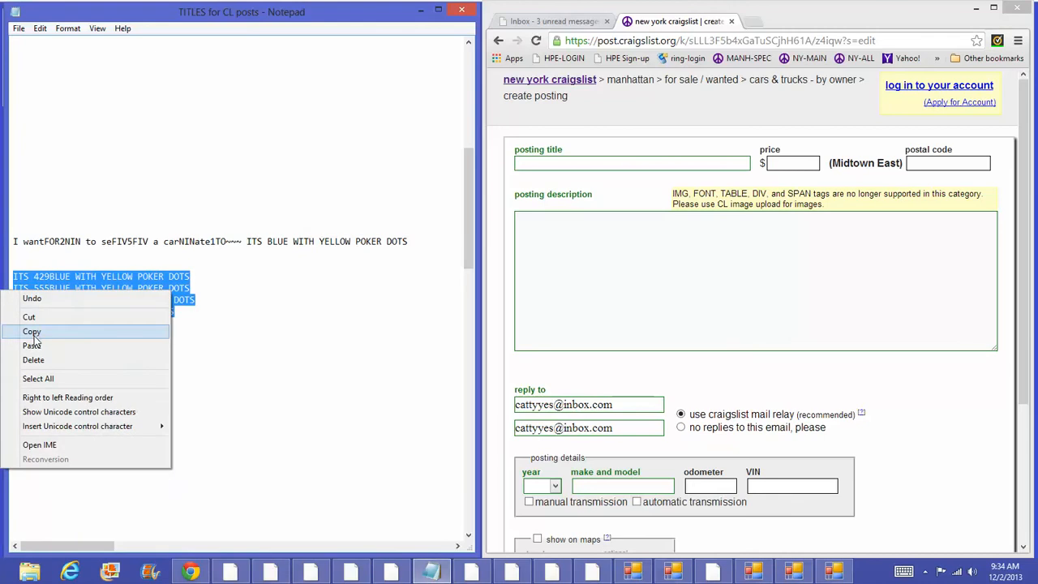
click(32, 330)
click(551, 217)
right_click(552, 219)
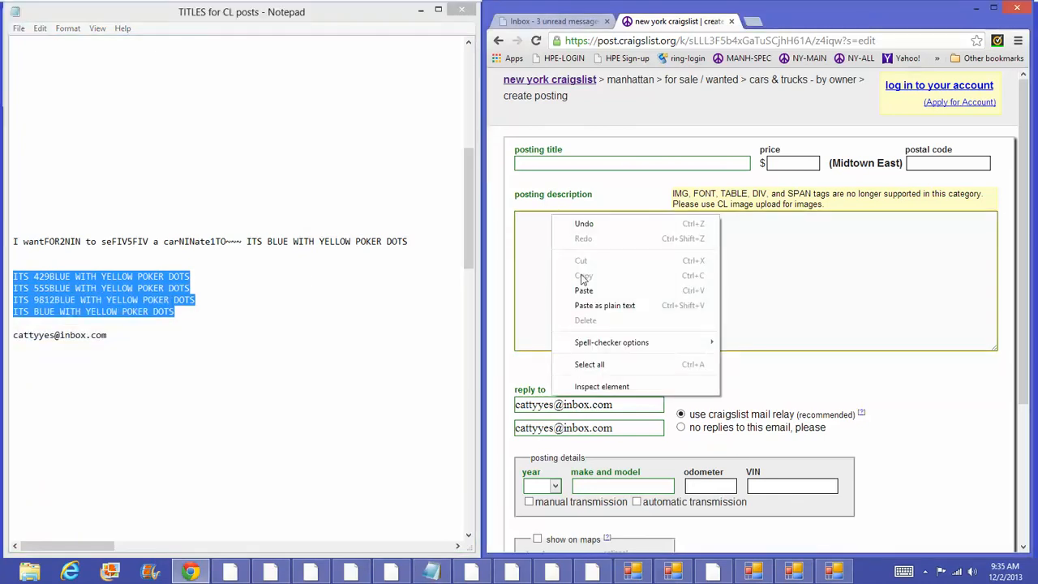
click(584, 288)
Step: Copy the long title line from the notes into the posting title
drag(413, 241, 15, 240)
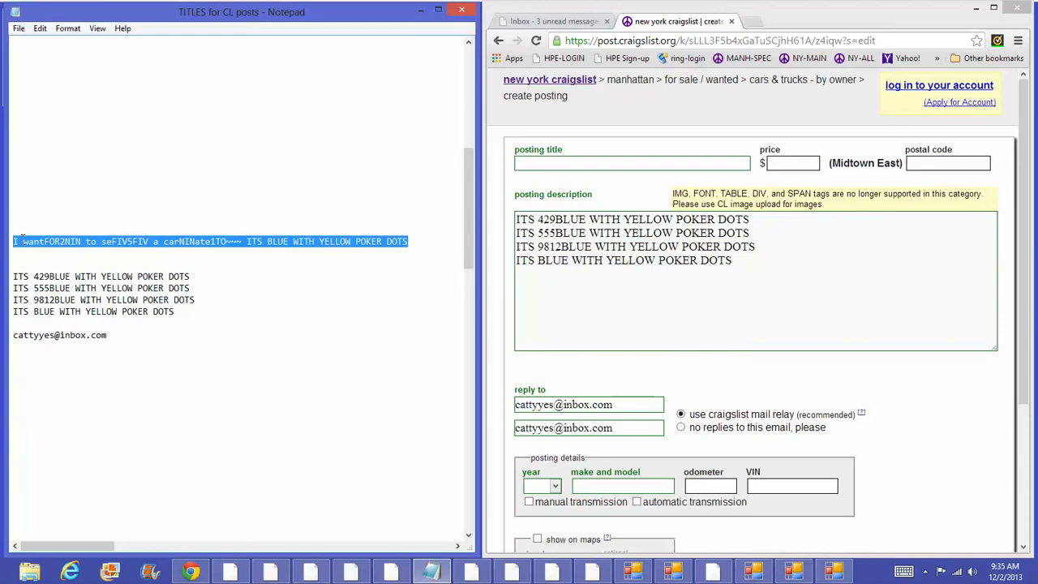
right_click(4, 241)
click(32, 280)
click(607, 164)
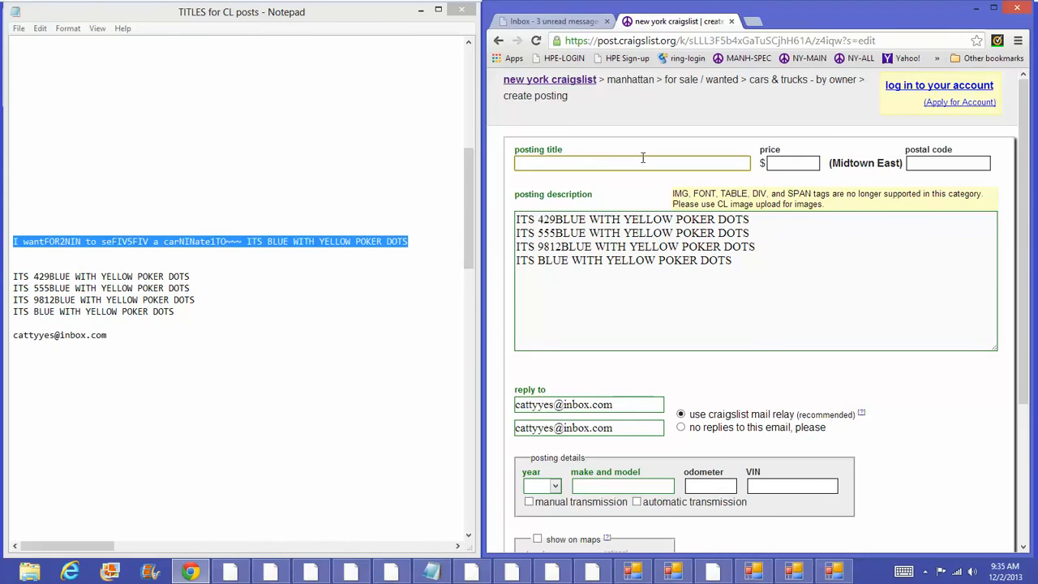
text(d)
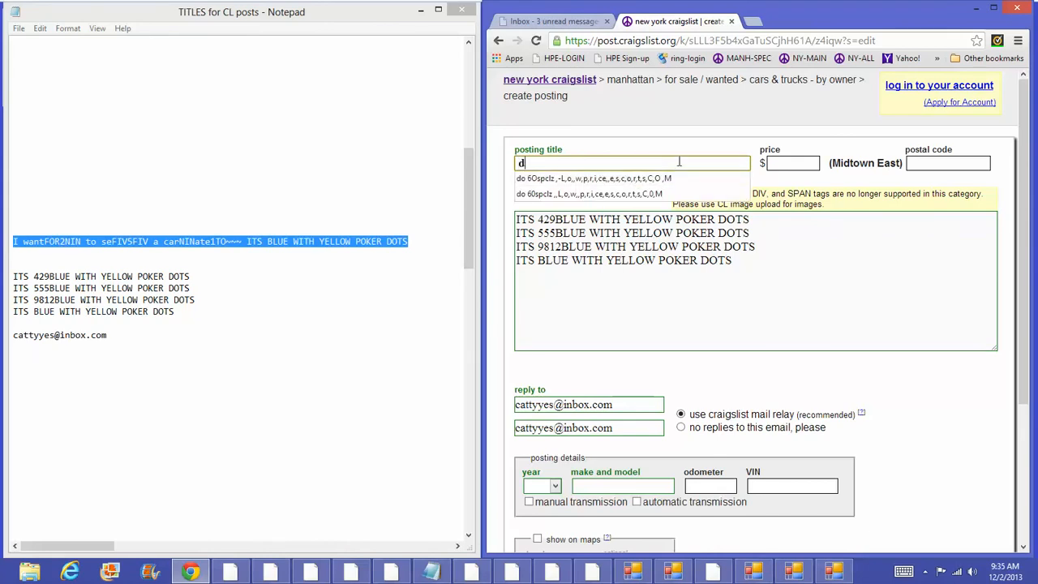
key(ctrl+v)
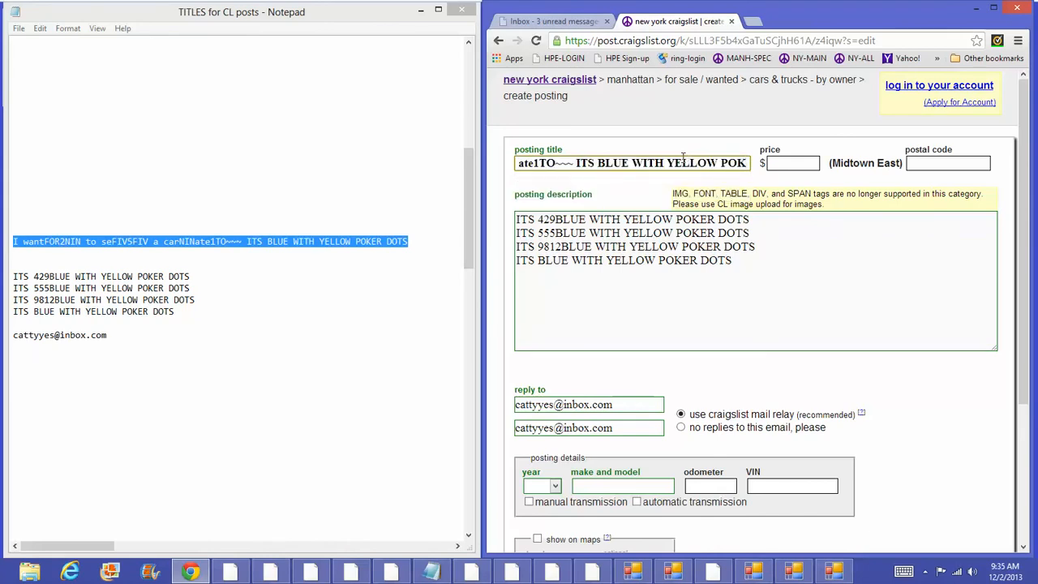
Step: Enter price 25900, year 2000 and make/model 'fbbfffdf', then continue to images
click(798, 162)
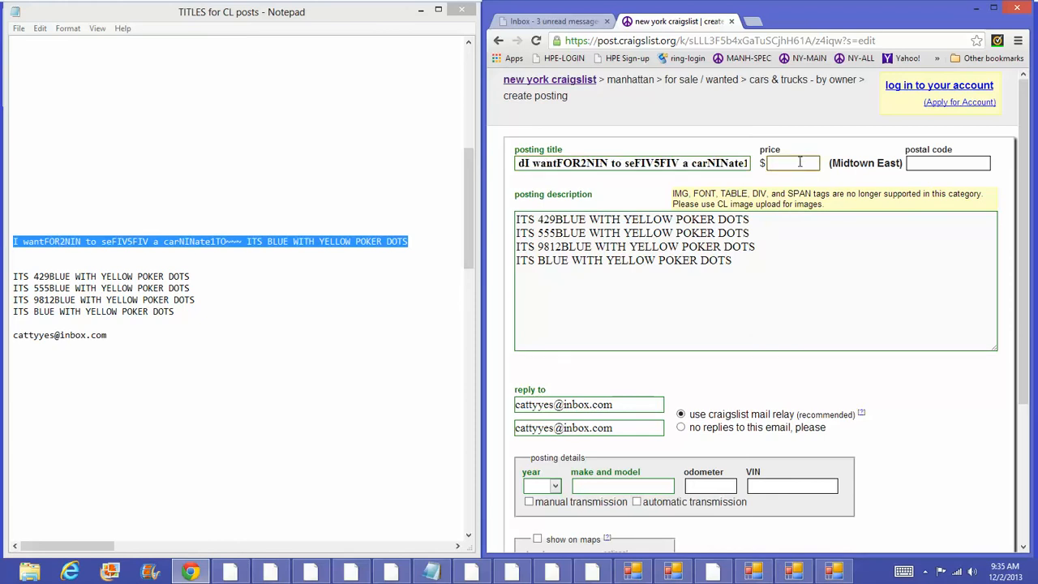
text(25900)
click(557, 486)
click(554, 486)
click(541, 484)
click(536, 467)
click(601, 485)
text(fbbfffdf)
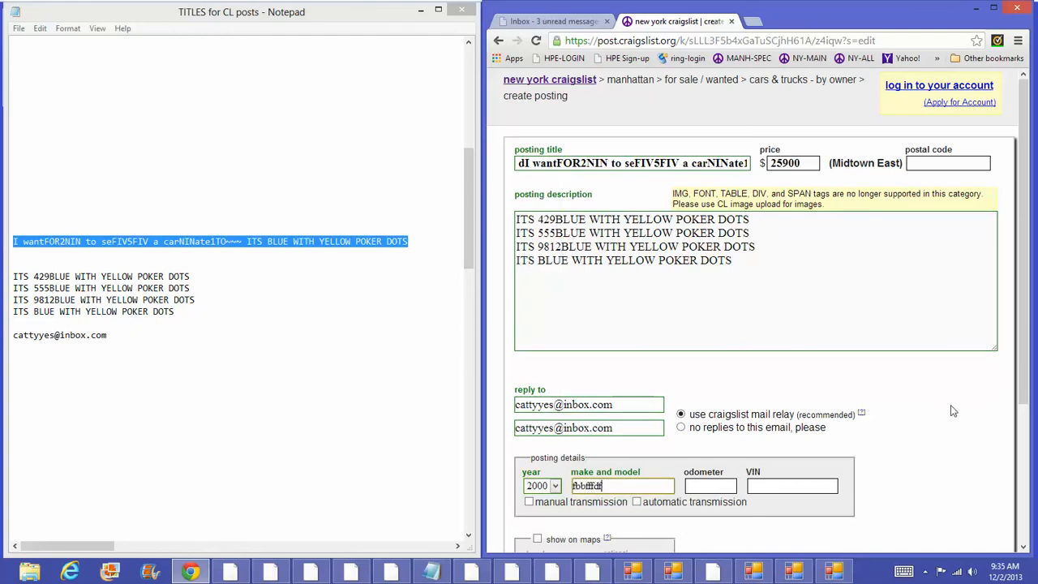
scroll(953, 438, down, 3)
scroll(954, 438, down, 2)
click(961, 511)
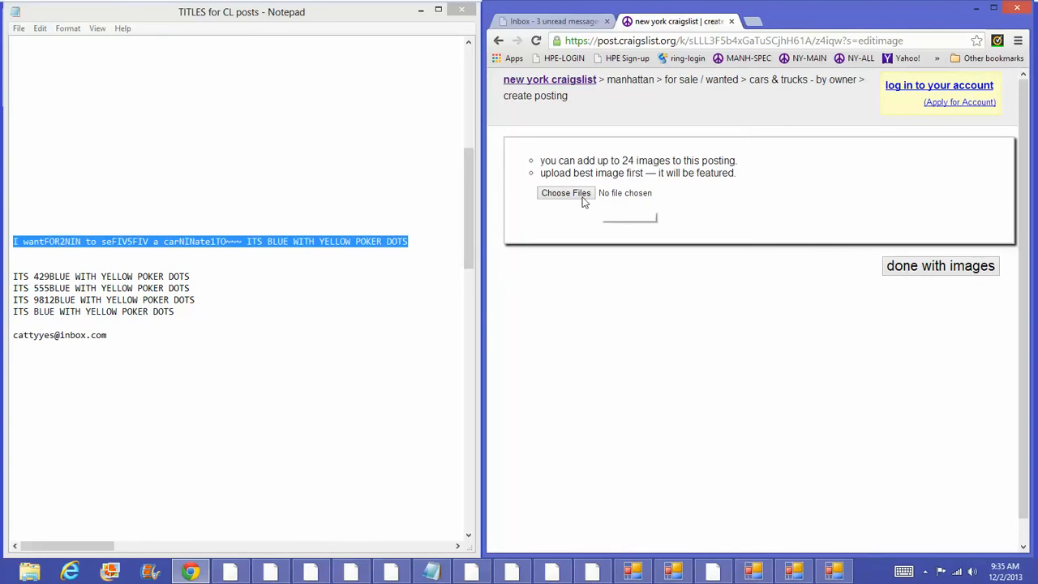
Step: Upload the rose image and finish images to open the draft preview
click(578, 198)
double_click(922, 109)
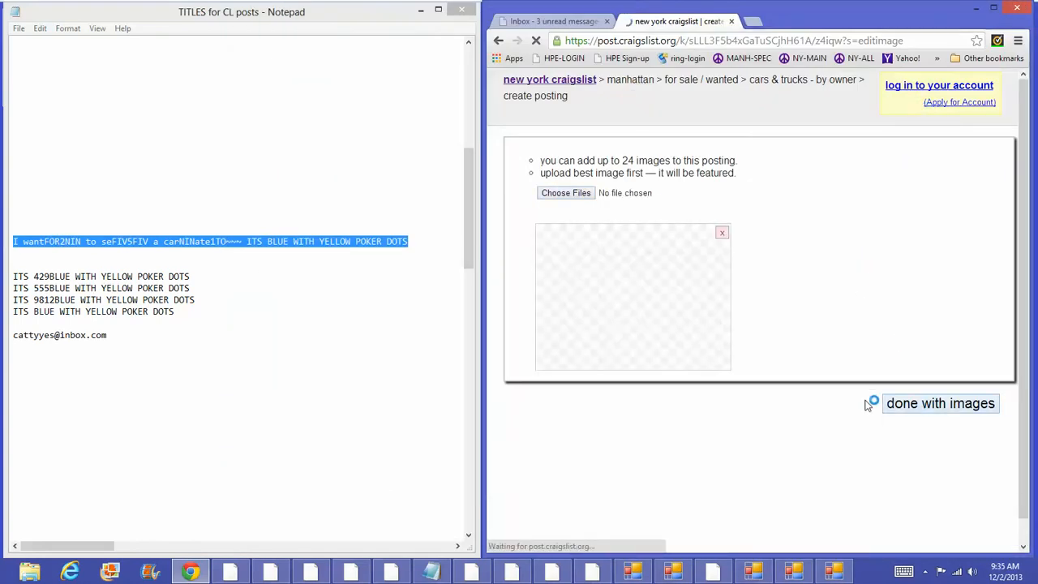
click(914, 405)
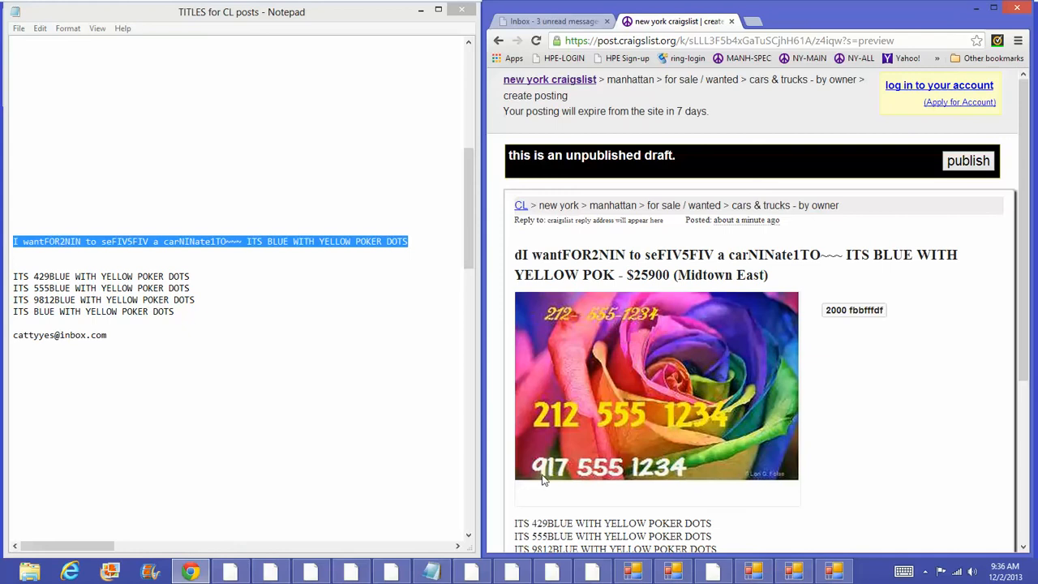
Step: Scroll through the draft preview and publish the car ad
scroll(720, 439, down, 3)
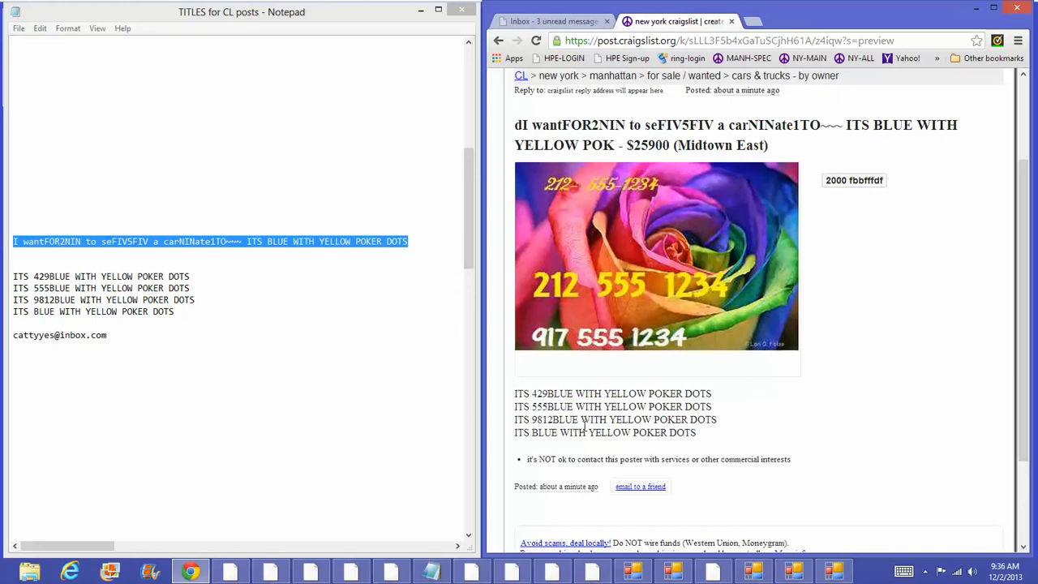
scroll(597, 364, down, 3)
click(975, 494)
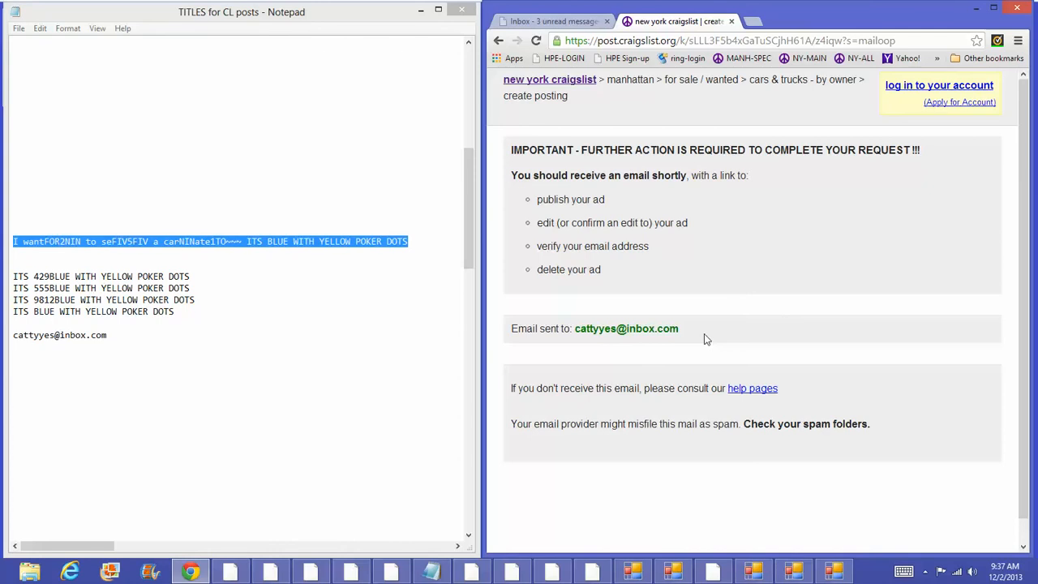
Step: From the New York craigslist home, start a by-owner cars & trucks ad in manhattan, Midtown East
click(544, 85)
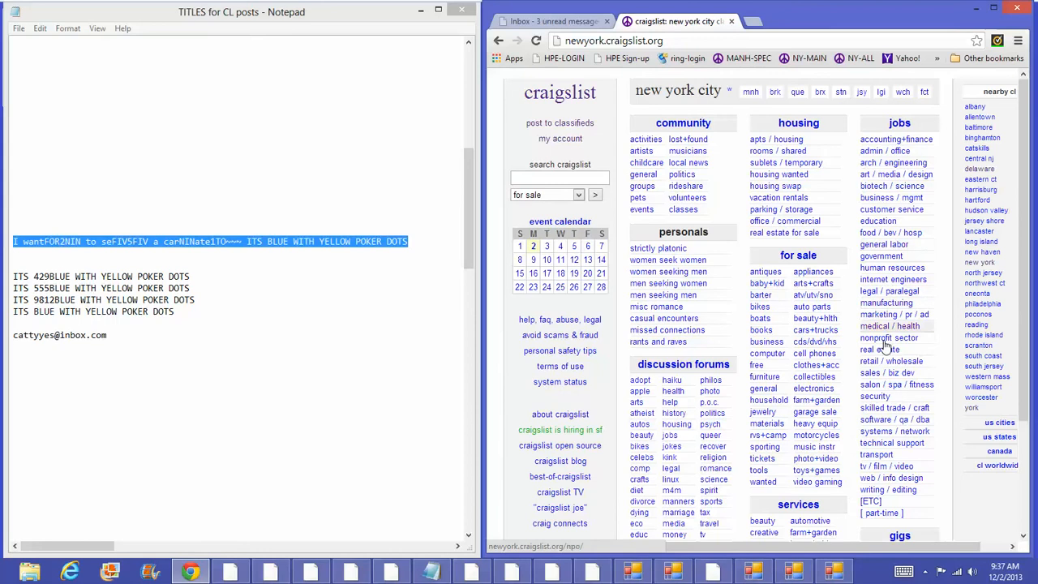
click(572, 126)
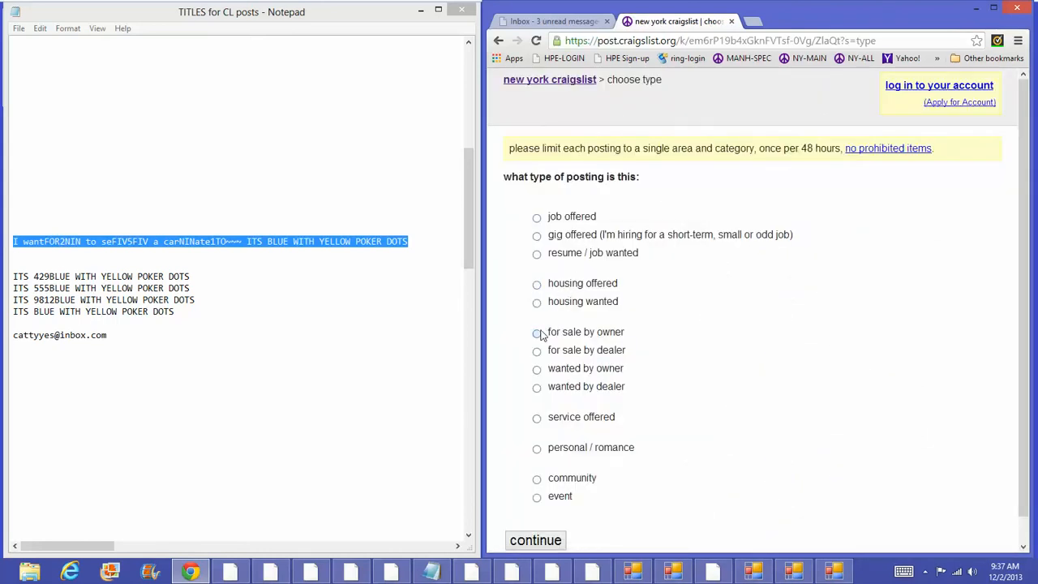
click(537, 333)
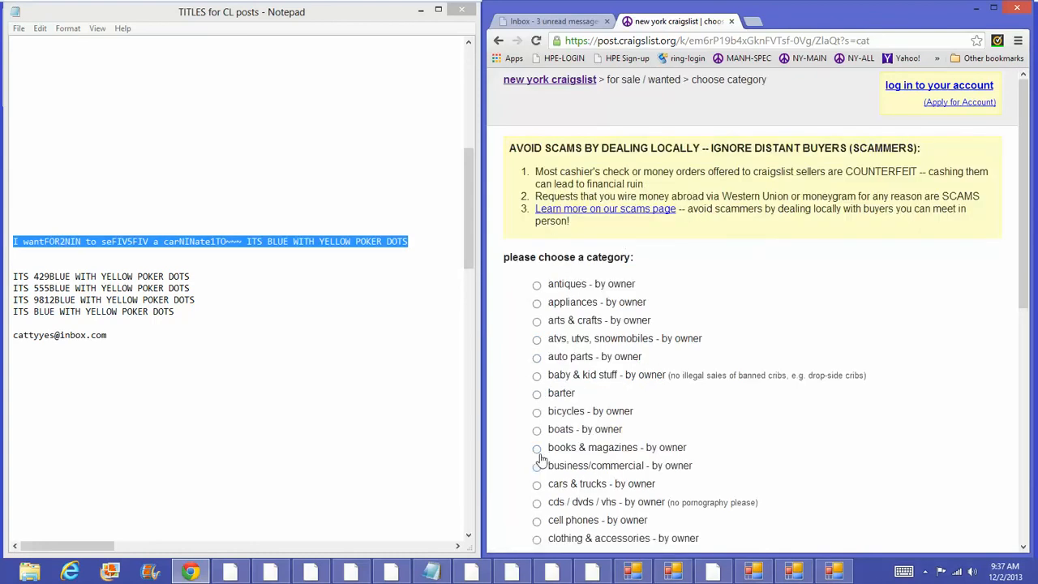
click(537, 483)
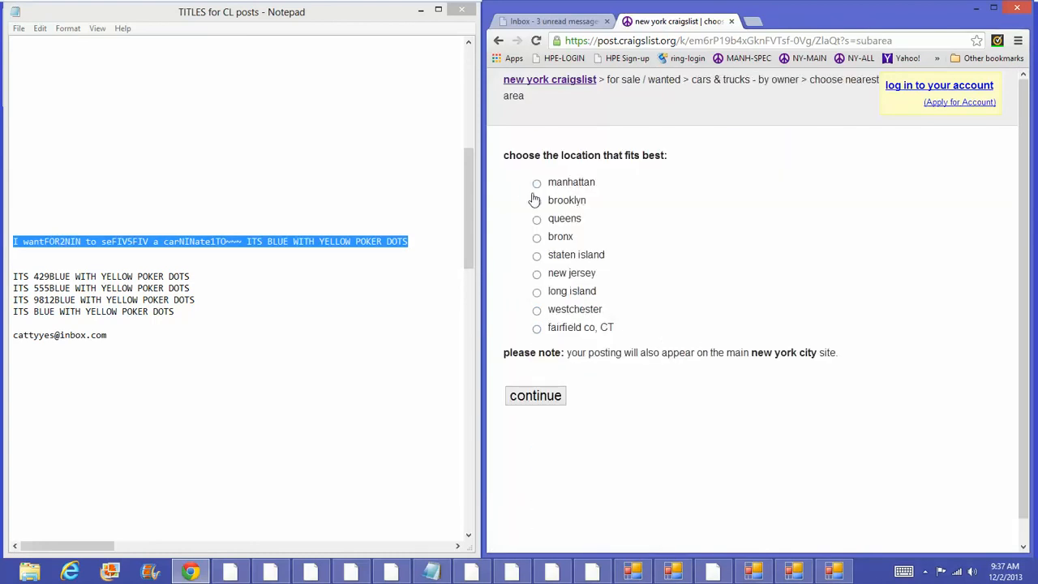
click(536, 184)
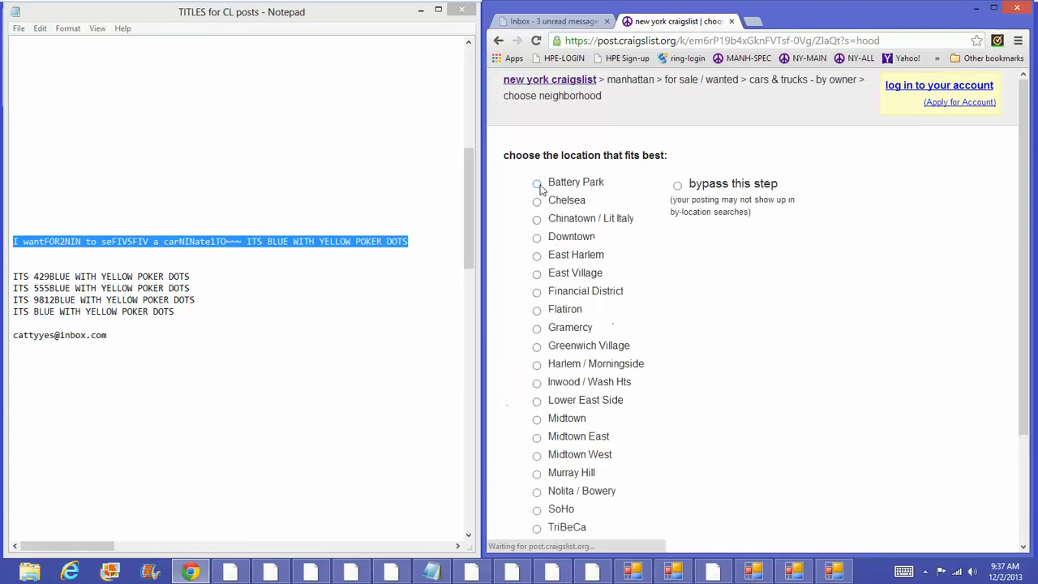
click(537, 438)
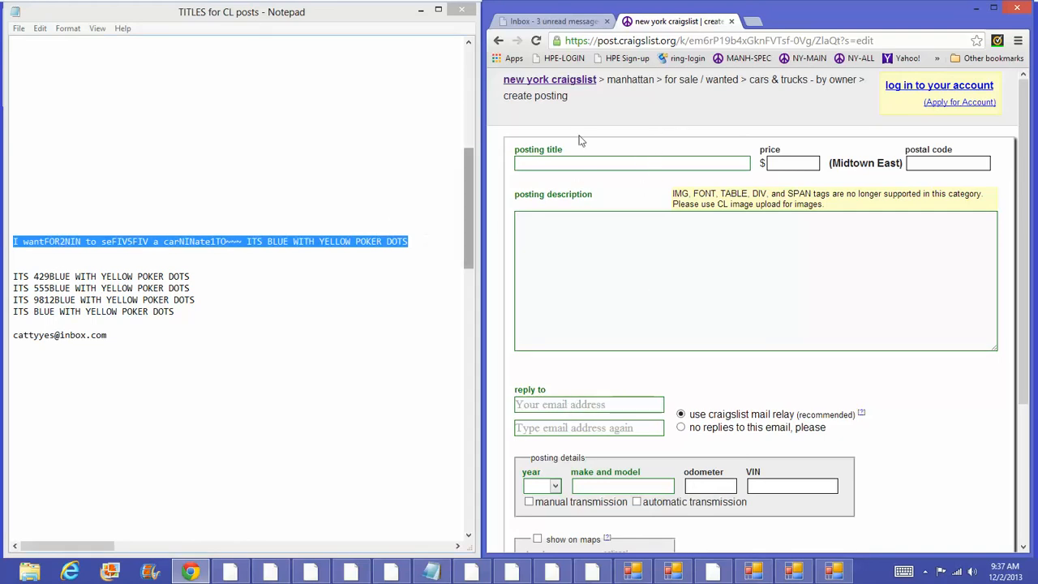
Step: Replace the posting title with the title line copied from the notes
right_click(580, 163)
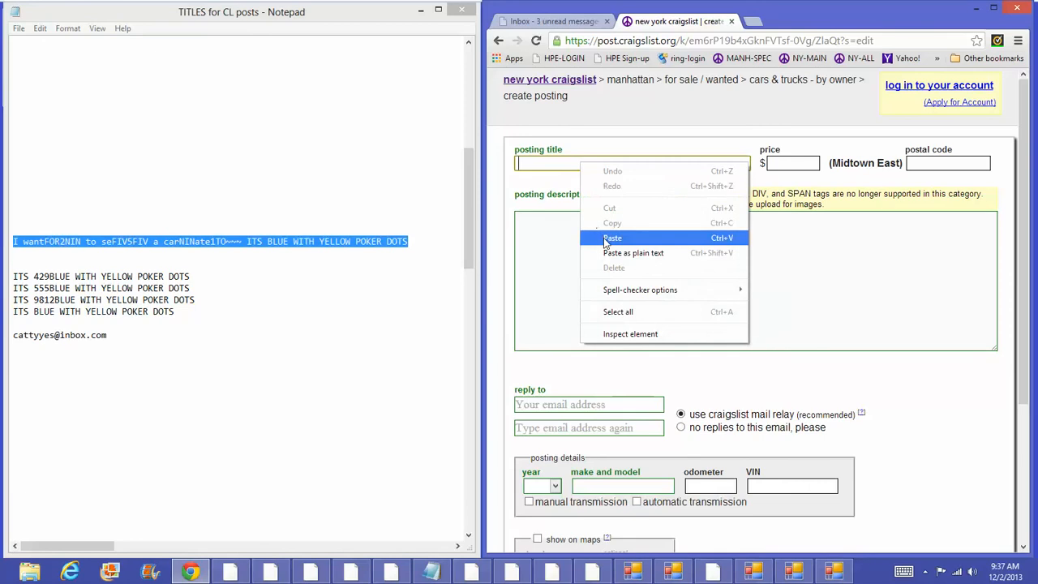
click(612, 237)
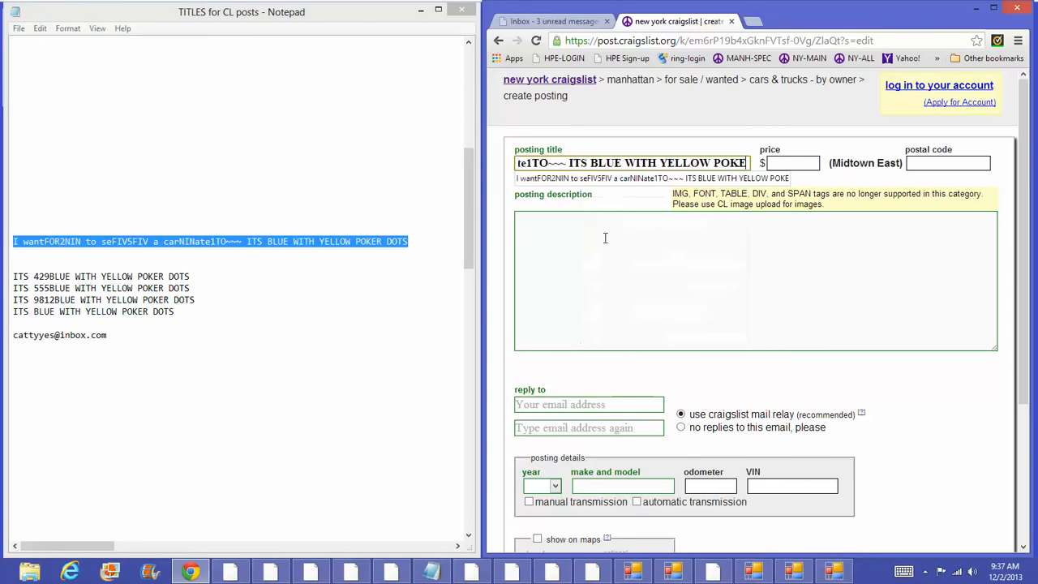
triple_click(589, 163)
key(BackSpace)
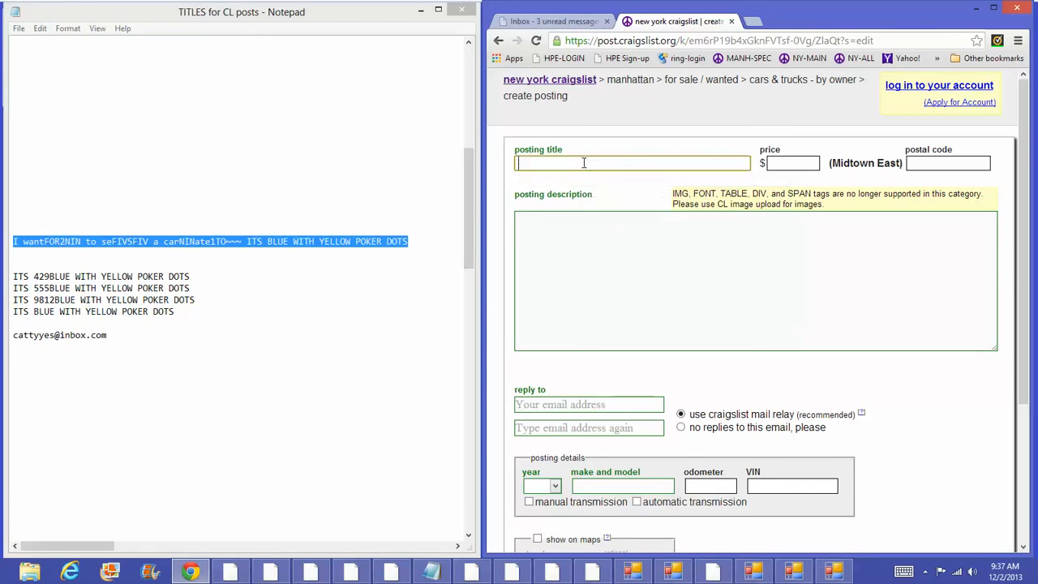
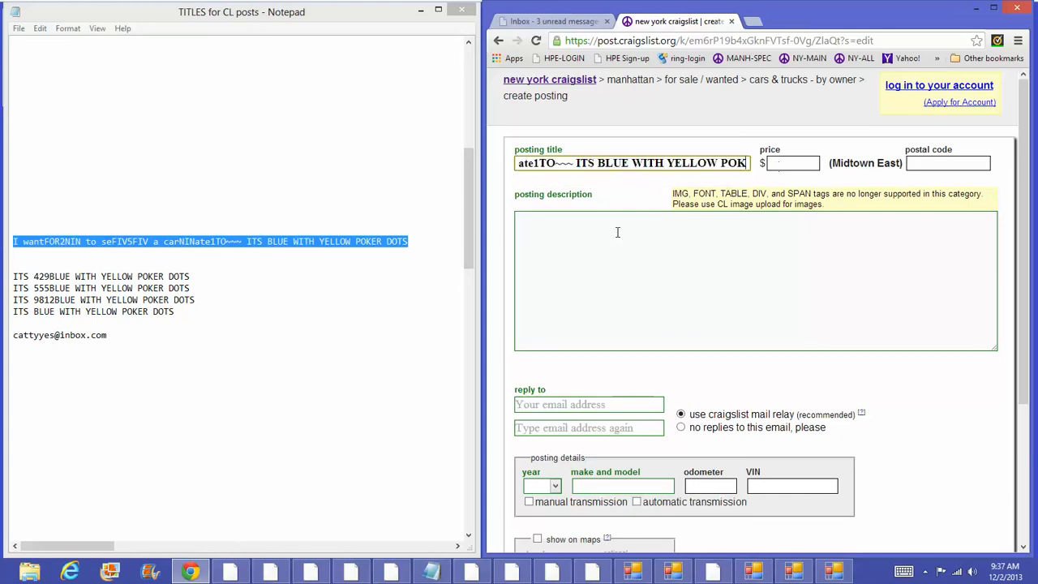
Step: Copy the four ITS … POKER DOTS lines into the posting description
drag(194, 310, 15, 276)
key(ctrl+c)
right_click(15, 277)
click(37, 314)
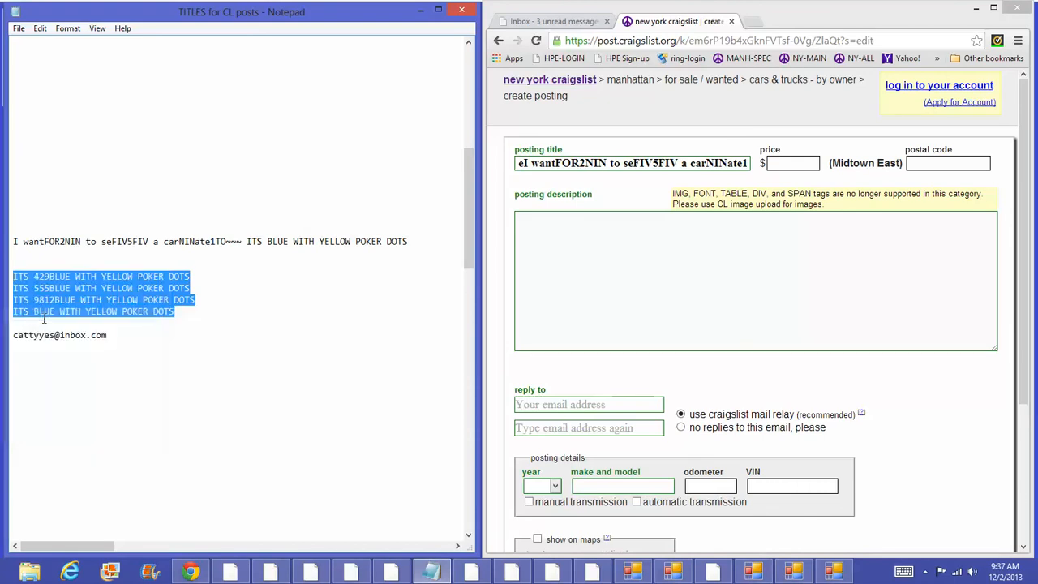
click(611, 224)
right_click(611, 225)
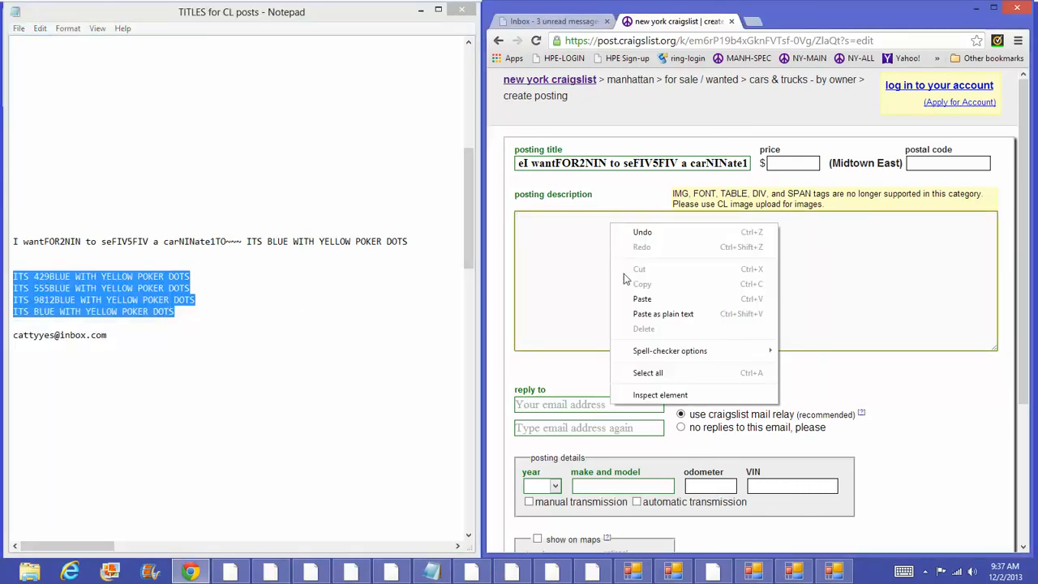
click(641, 300)
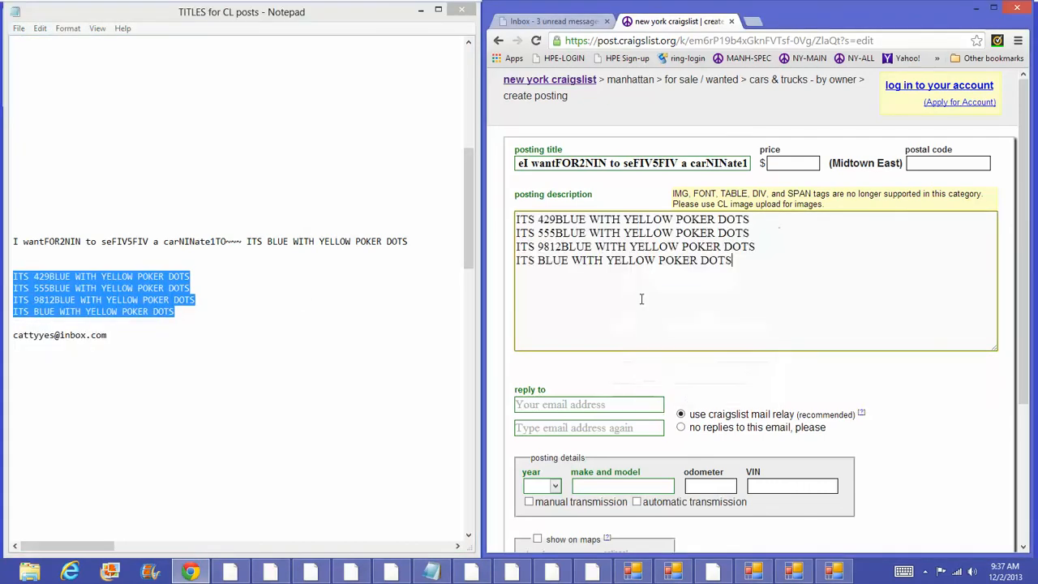
Step: Copy the e-mail address from the notes into the confirm-email and reply-to fields
double_click(99, 334)
right_click(97, 335)
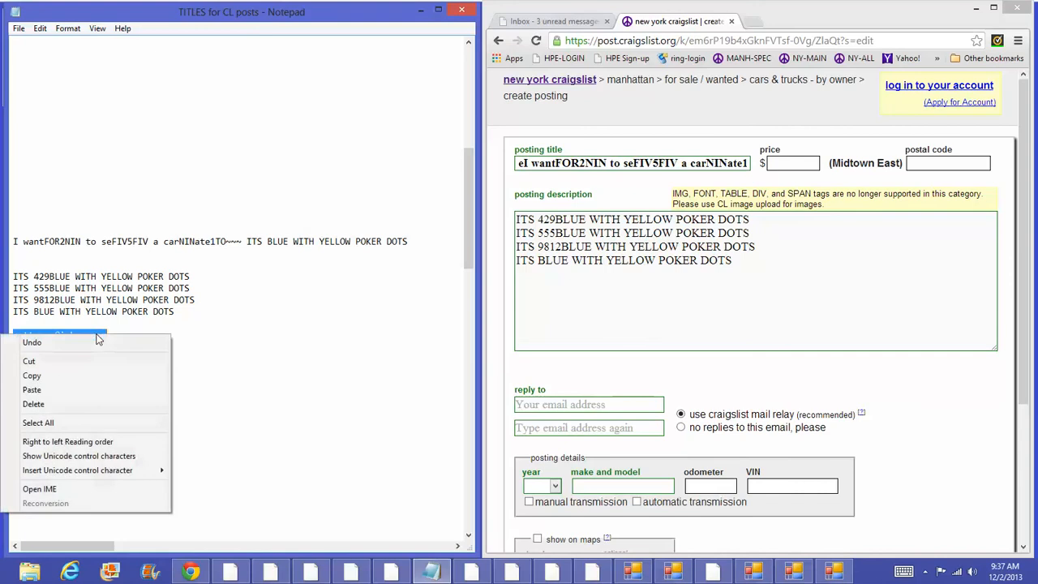
click(63, 376)
right_click(590, 426)
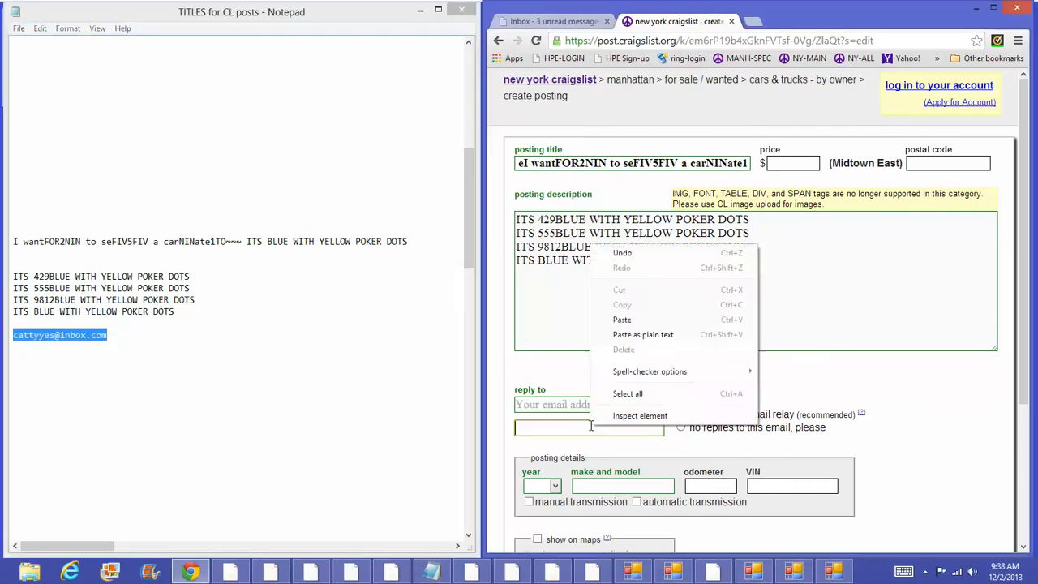
click(622, 319)
right_click(547, 402)
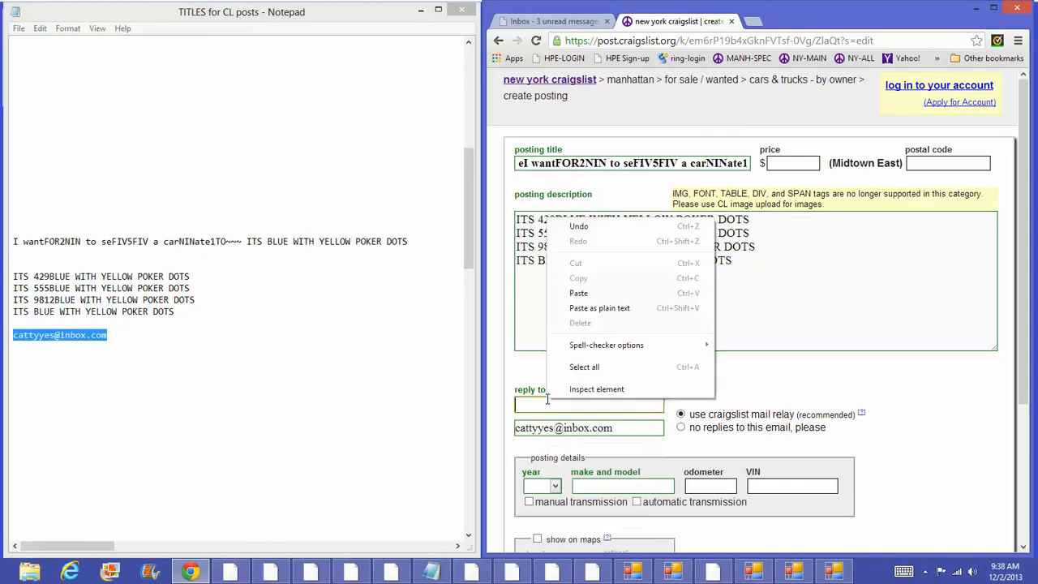
click(614, 290)
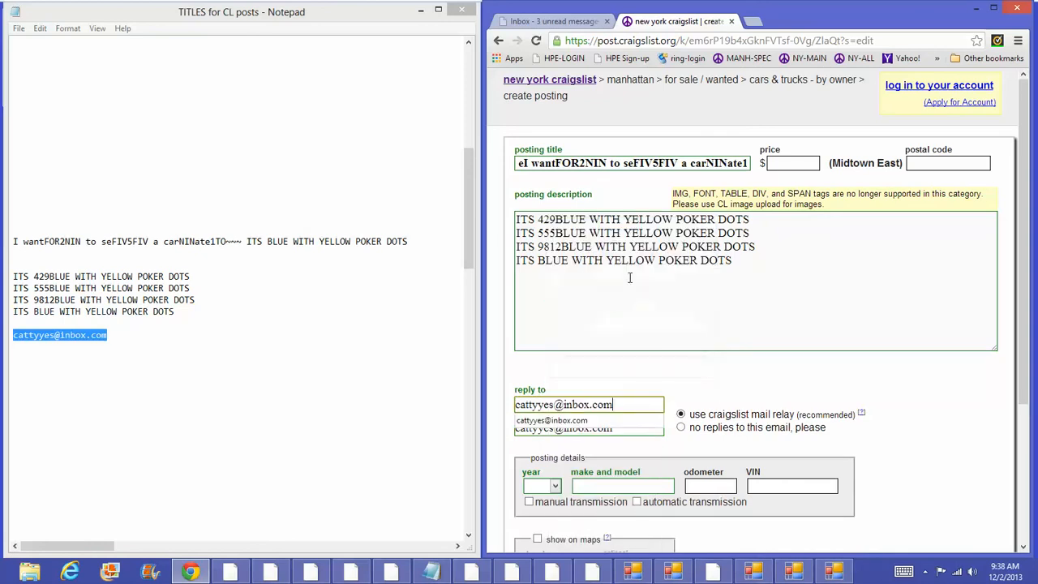
Step: Enter price 25900, year 2001 and make/model 'fggfgfgff', then continue to images
click(766, 163)
text(25900)
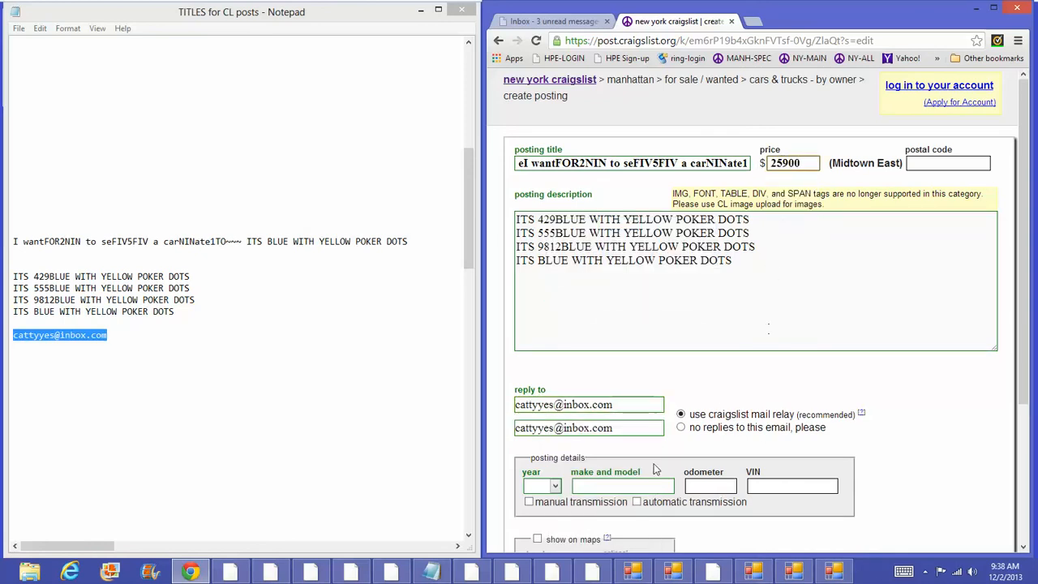
click(548, 487)
click(551, 450)
click(621, 485)
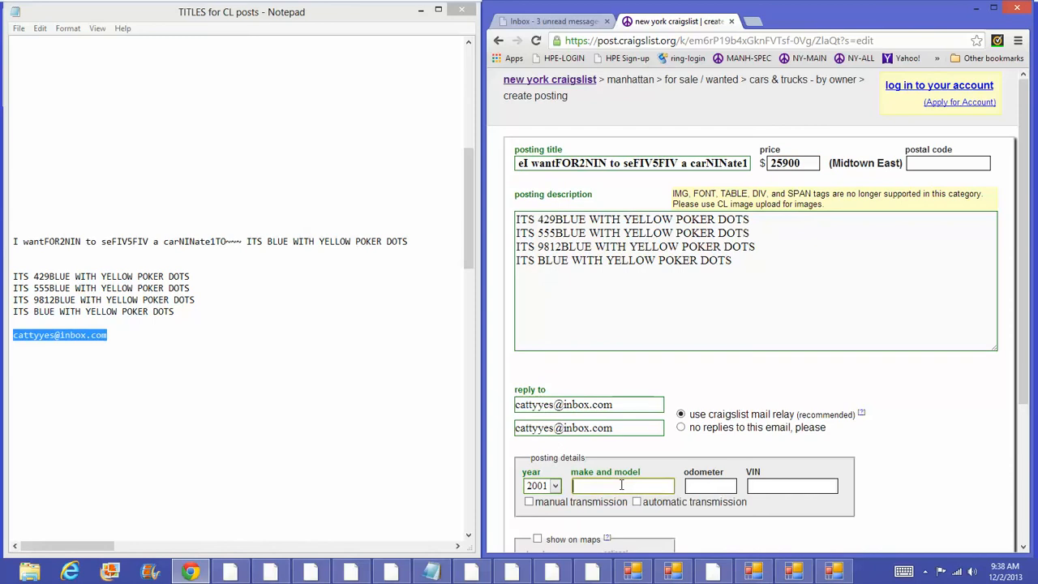
text(fggfgfgff)
scroll(953, 476, down, 3)
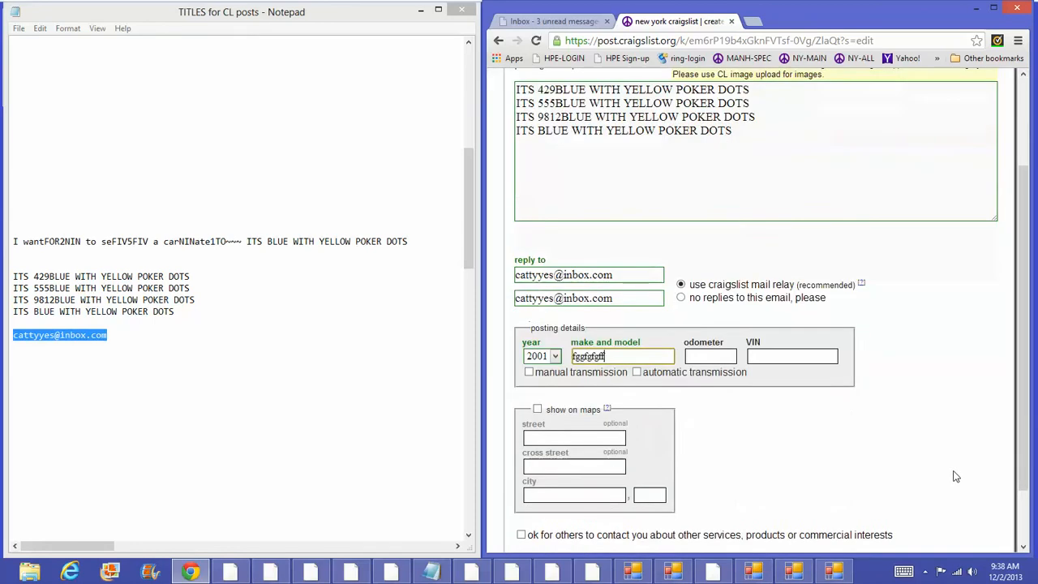
click(960, 510)
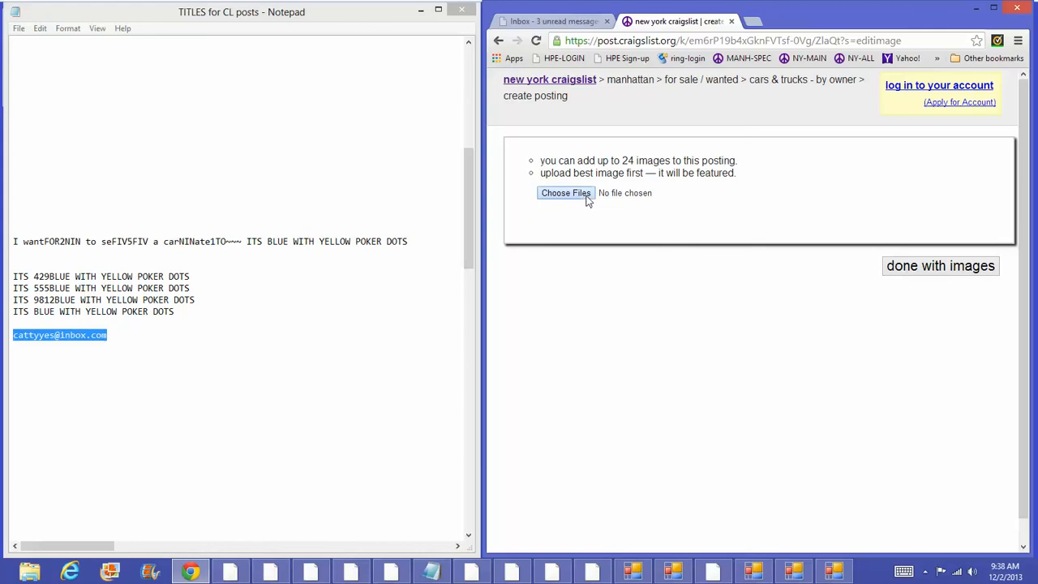
Step: Attach the rose image, review the preview, and publish the second car ad
click(587, 201)
double_click(916, 116)
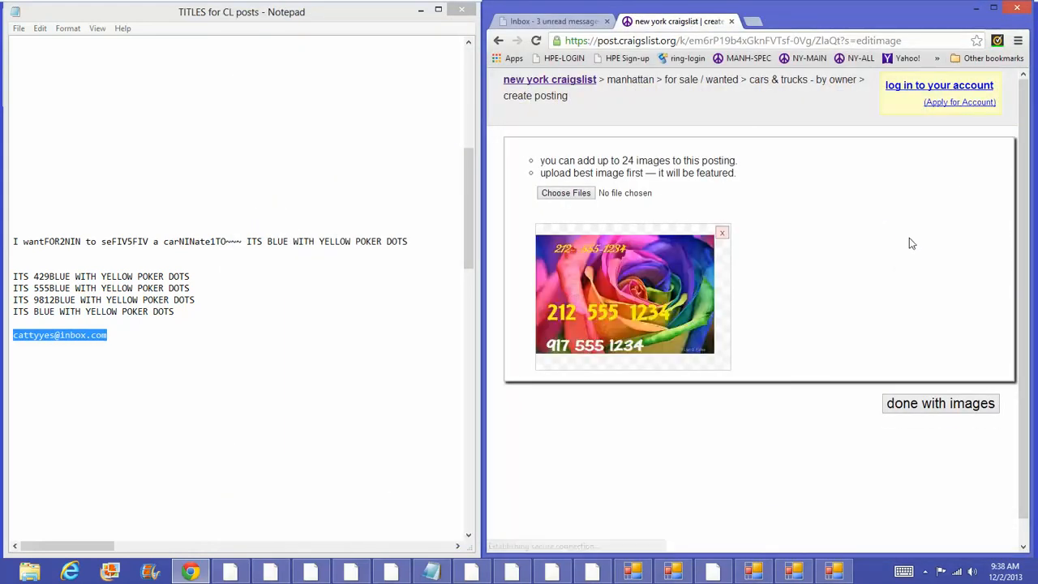
click(947, 405)
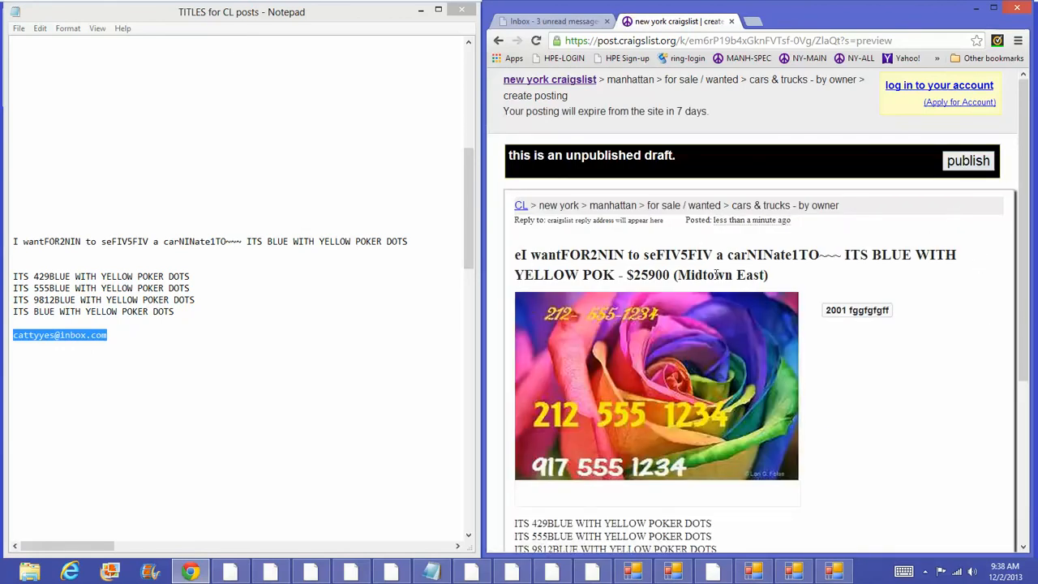
scroll(665, 379, down, 2)
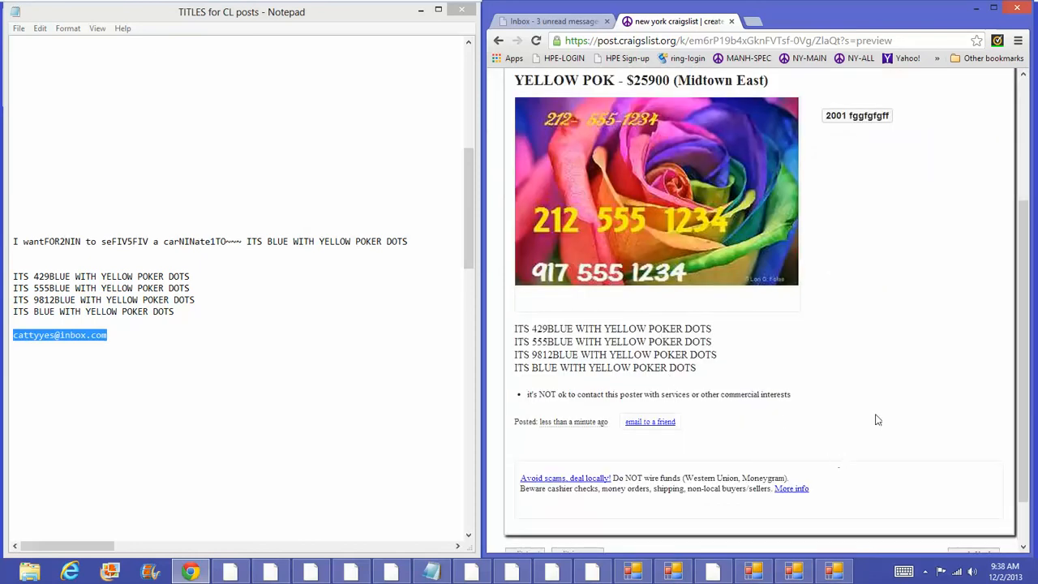
scroll(881, 418, up, 2)
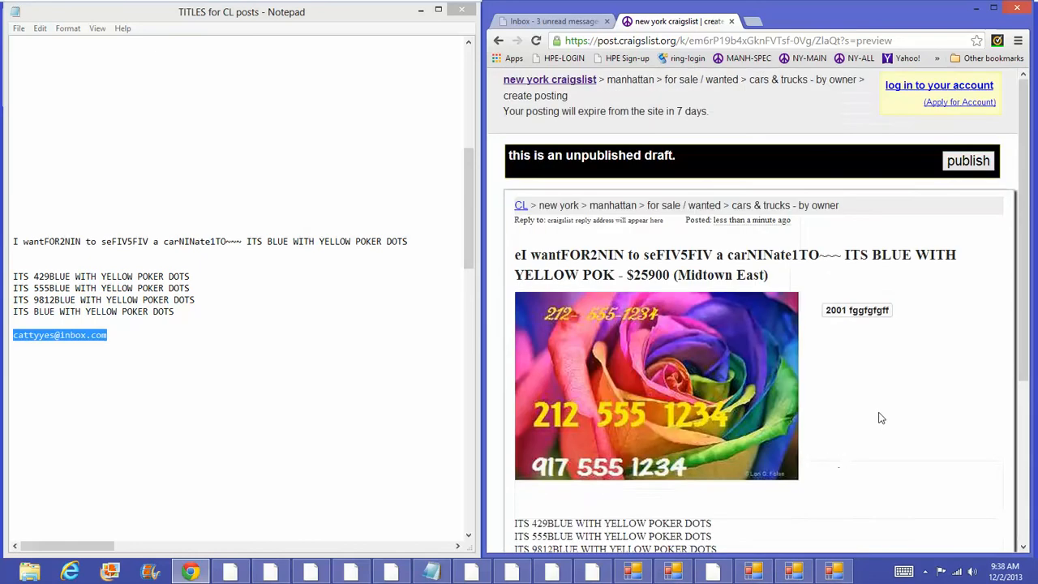
click(970, 161)
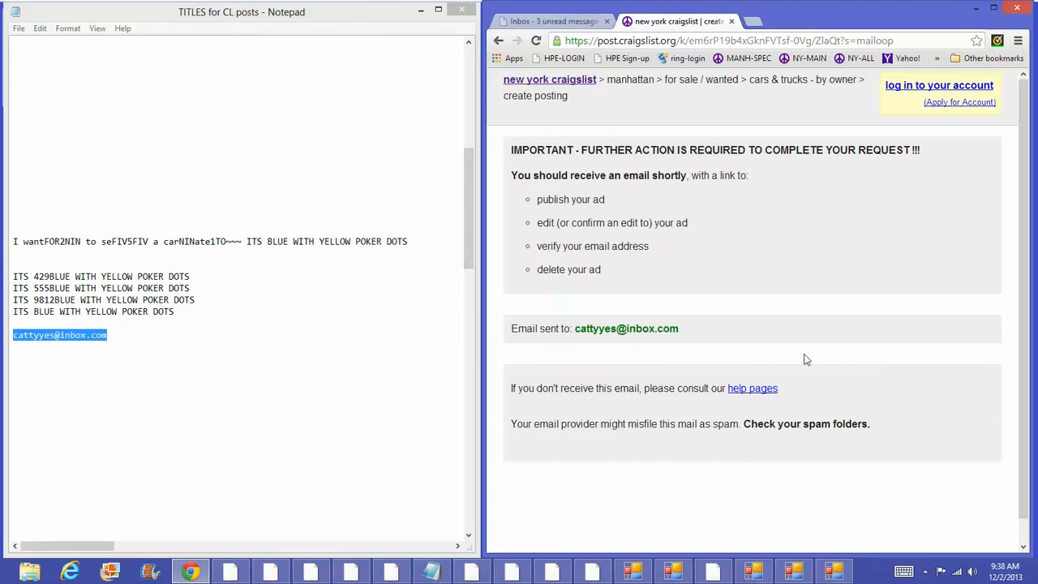
Step: Maximize the browser and refresh the Inbox.com inbox for new mail
click(421, 11)
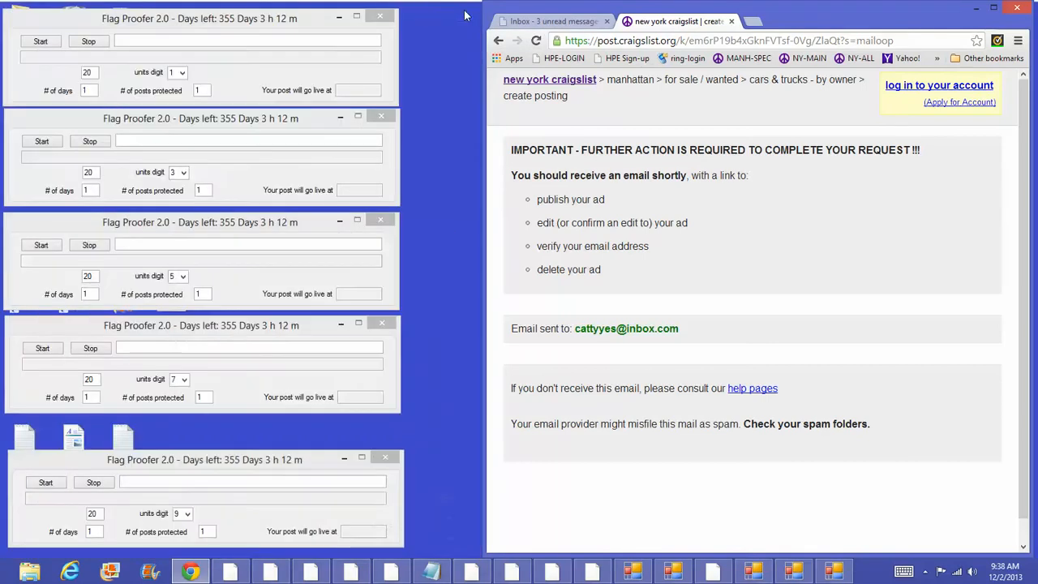
click(995, 9)
click(81, 10)
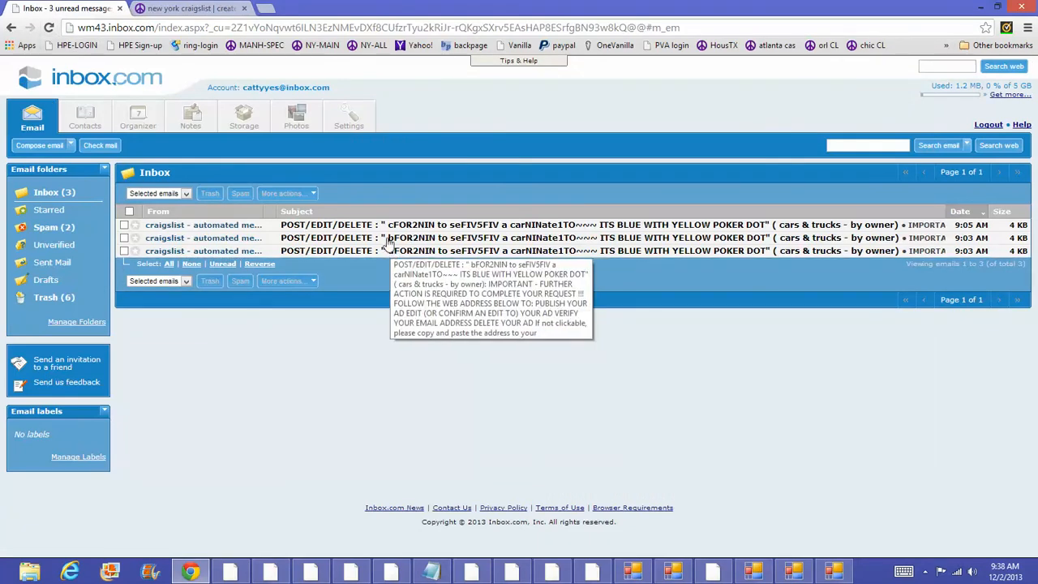
click(47, 28)
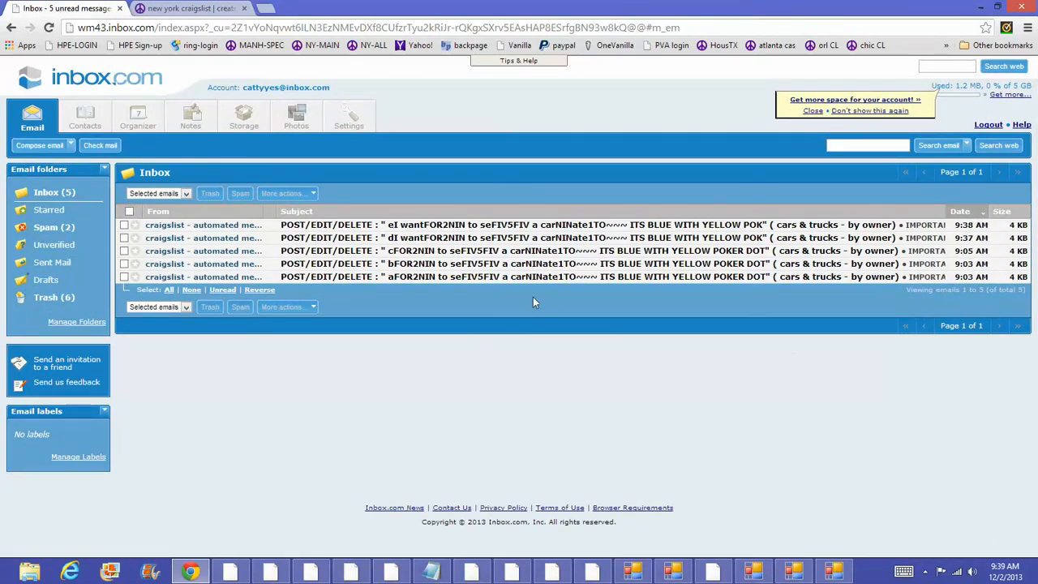
Step: Open the aFOR2NIN confirmation e-mail and follow its post.craigslist.org link
mouse_move(445, 281)
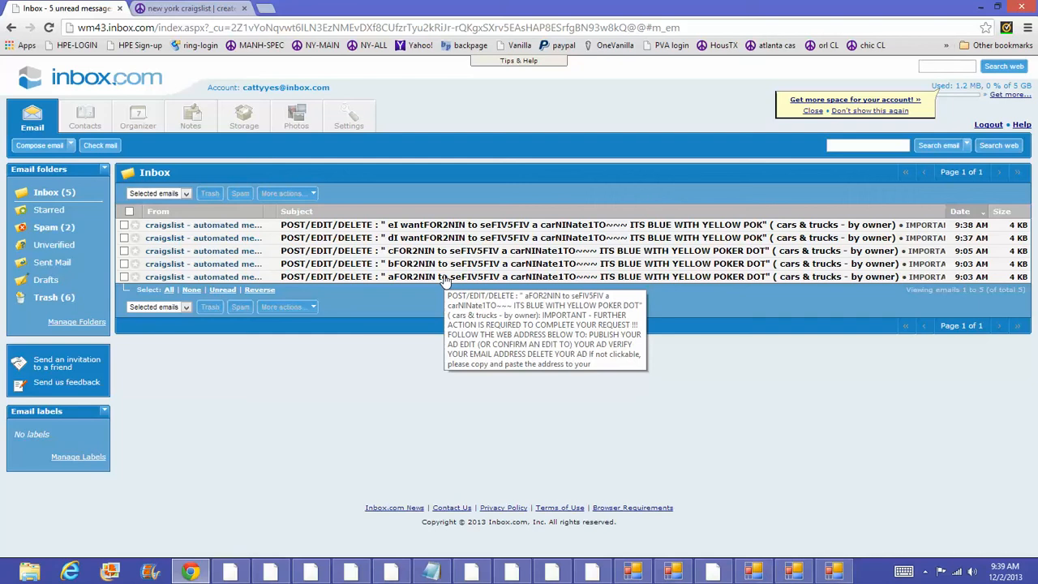
click(998, 8)
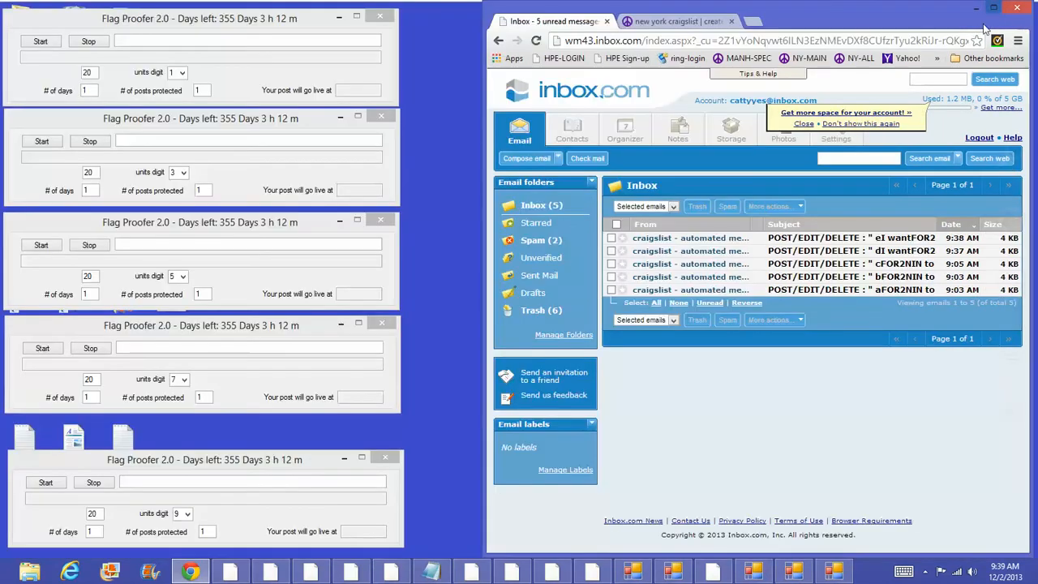
click(798, 294)
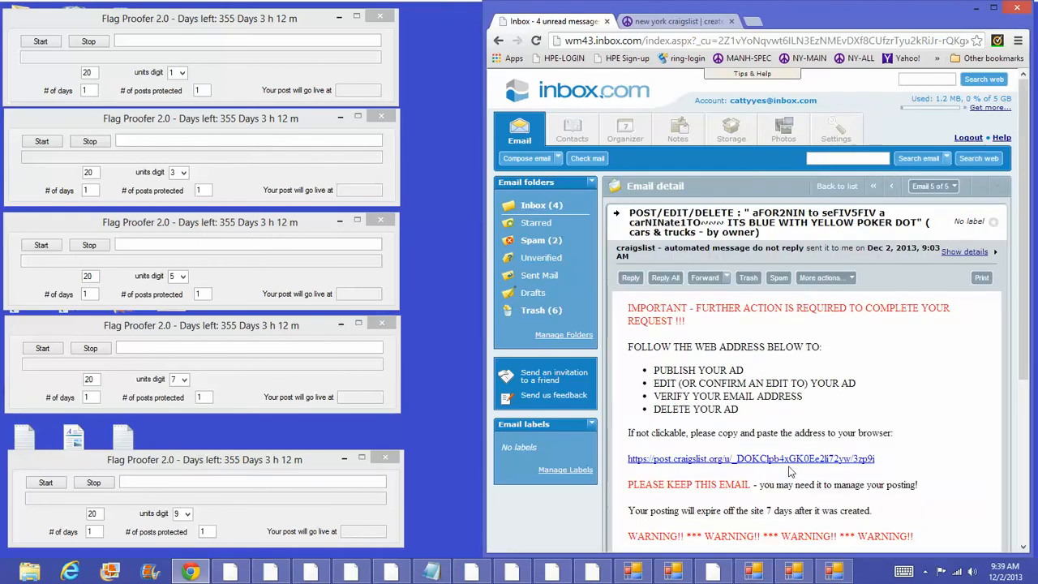
click(796, 459)
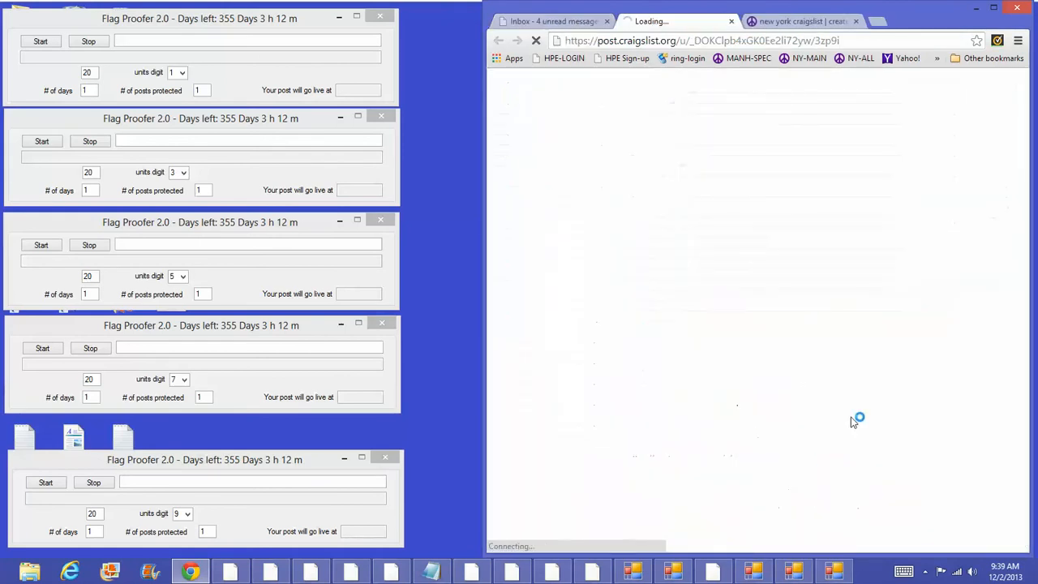
Step: Accept the terms of use to publish the aFOR2NIN ad and open its management page
scroll(891, 381, down, 10)
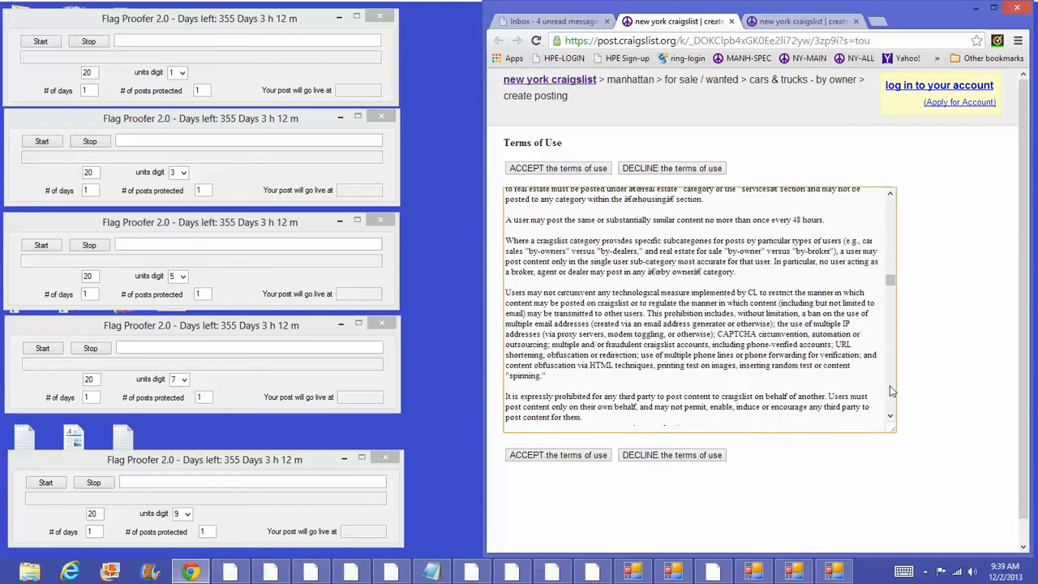
scroll(890, 385, down, 5)
click(557, 454)
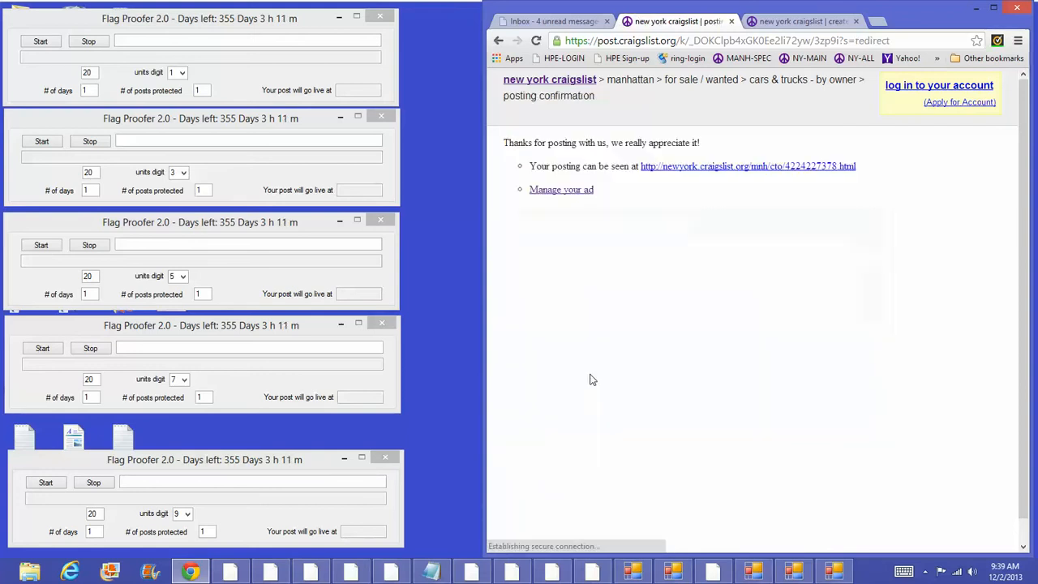
click(566, 193)
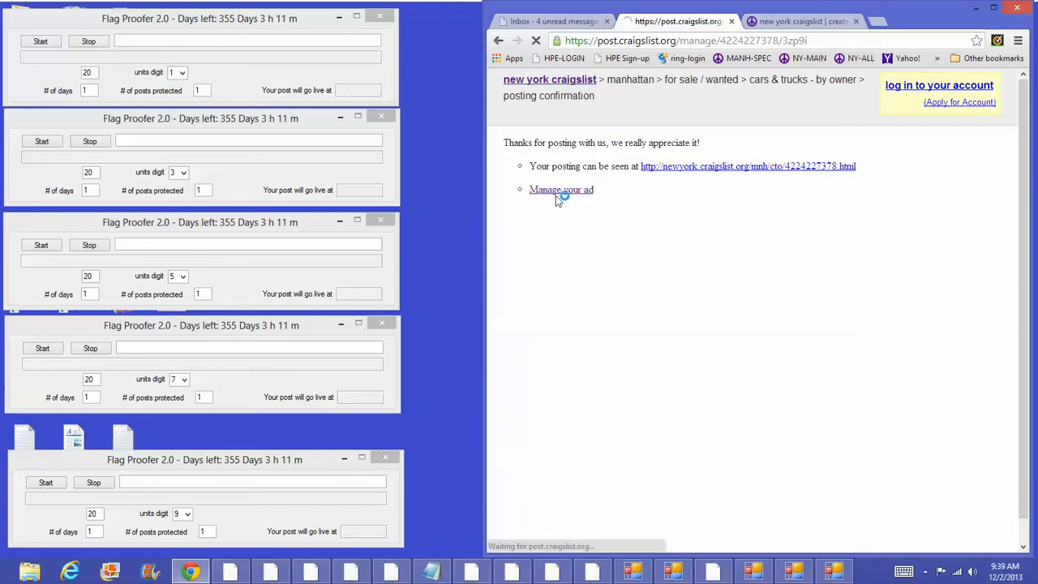
Step: Copy the manage URL into the first Flag Proofer 2.0 window and start its timer, live at 11:51
drag(834, 43, 559, 43)
right_click(600, 43)
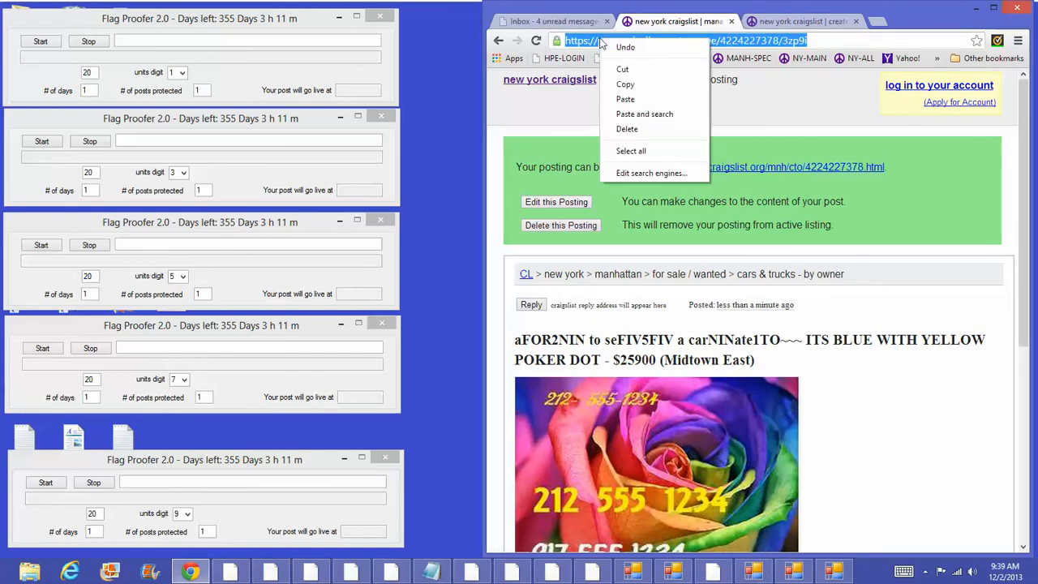
click(632, 87)
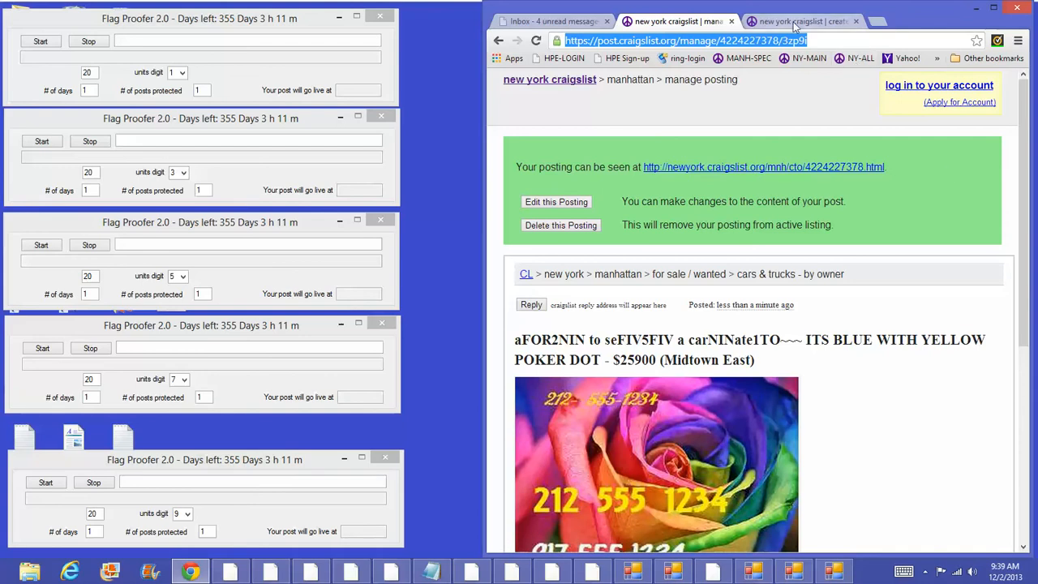
click(235, 39)
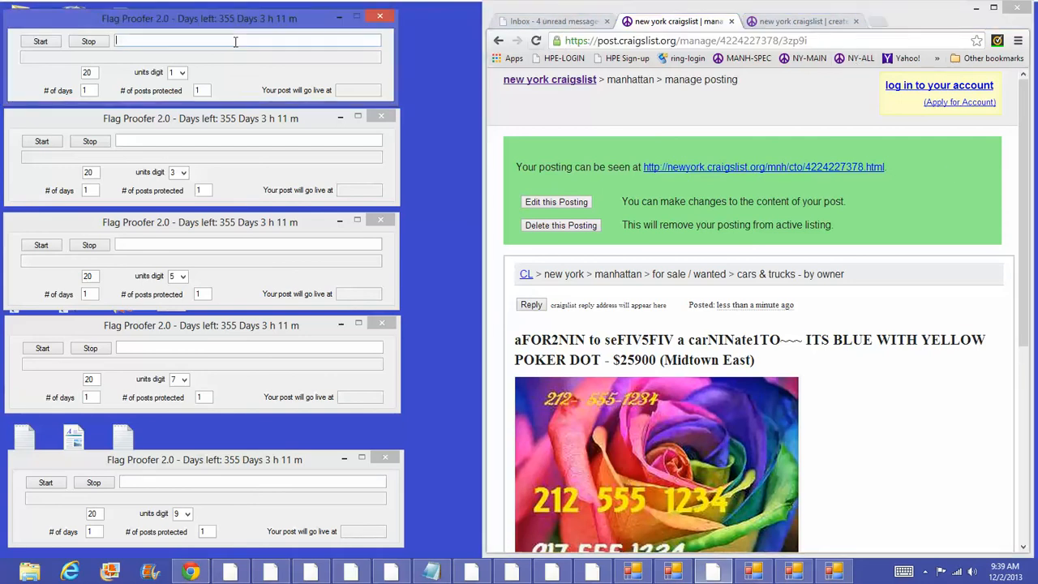
right_click(235, 41)
click(95, 98)
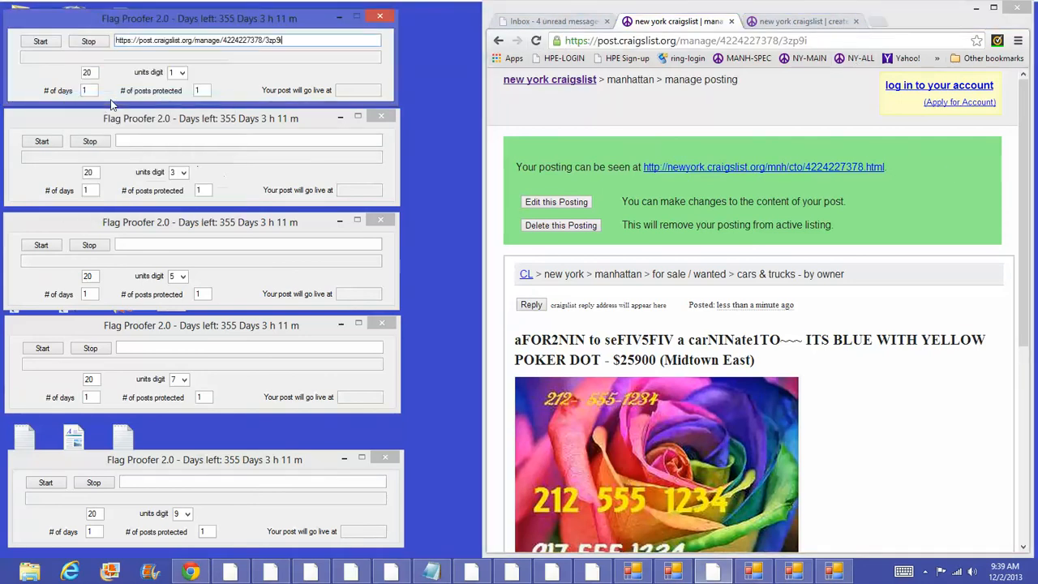
click(34, 42)
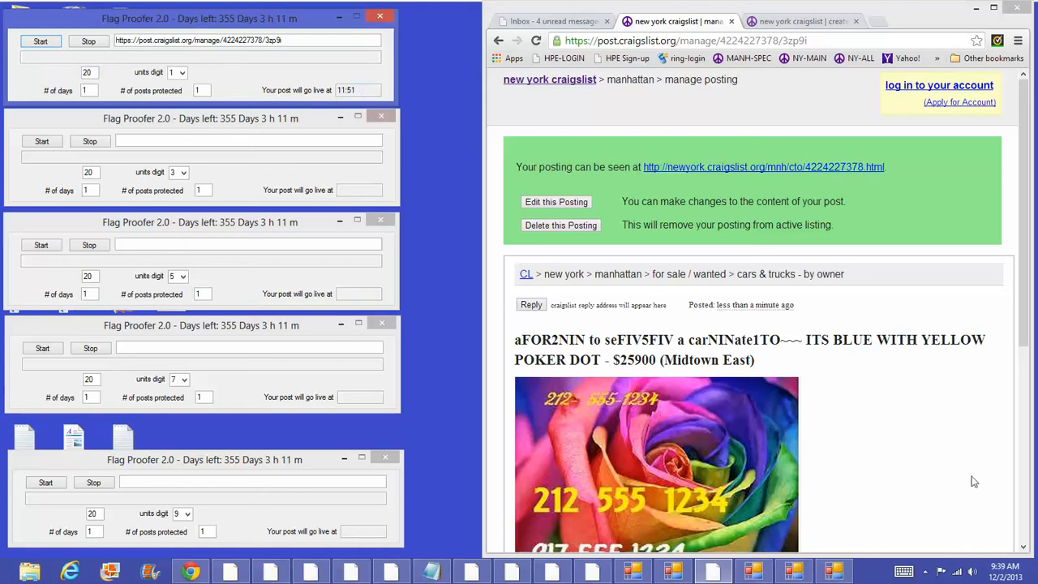
mouse_move(1004, 574)
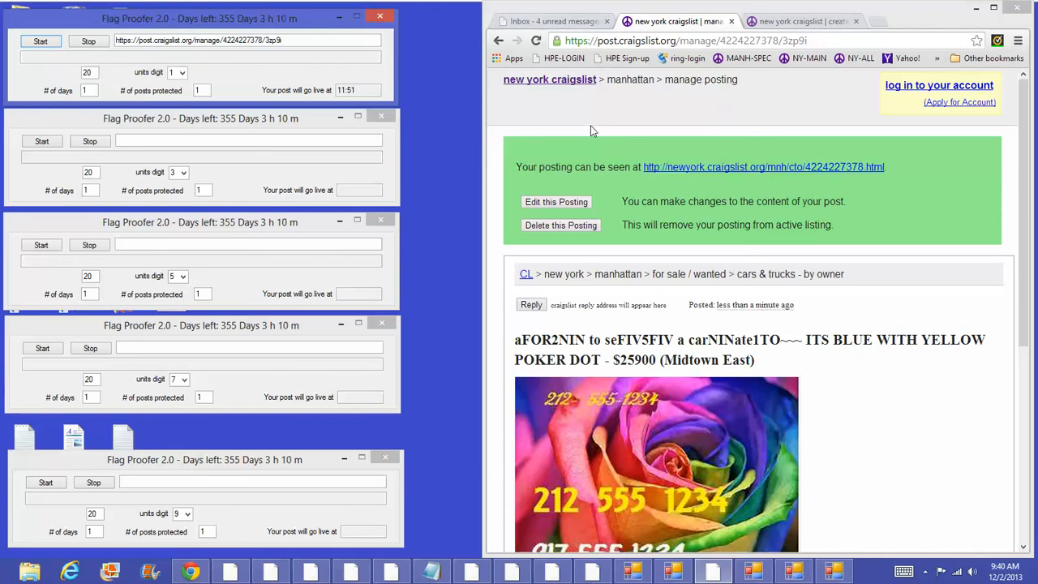
Step: Publish the bFOR2NIN ad from its confirmation email and open its management page
click(567, 21)
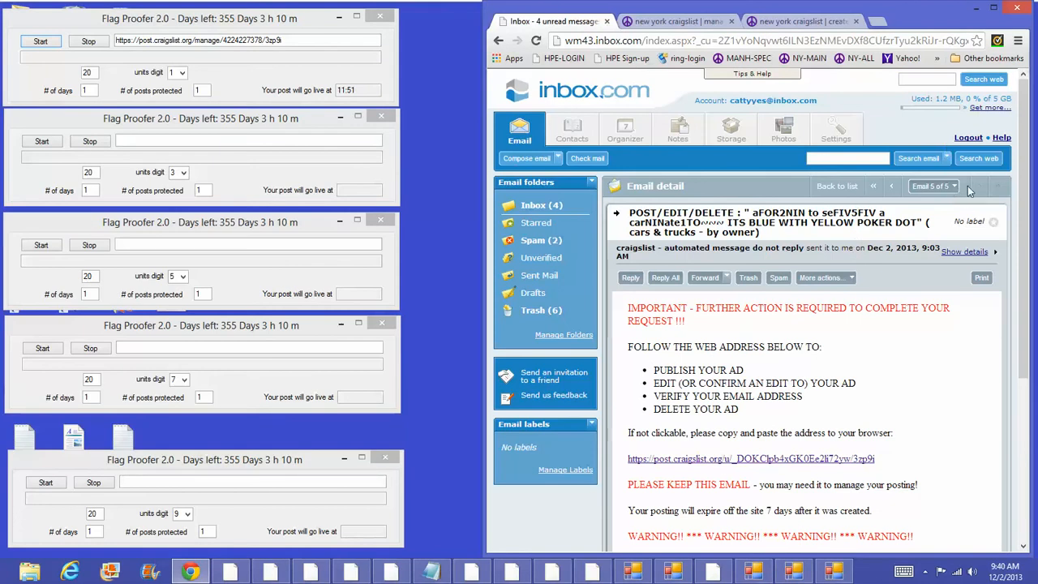
click(891, 187)
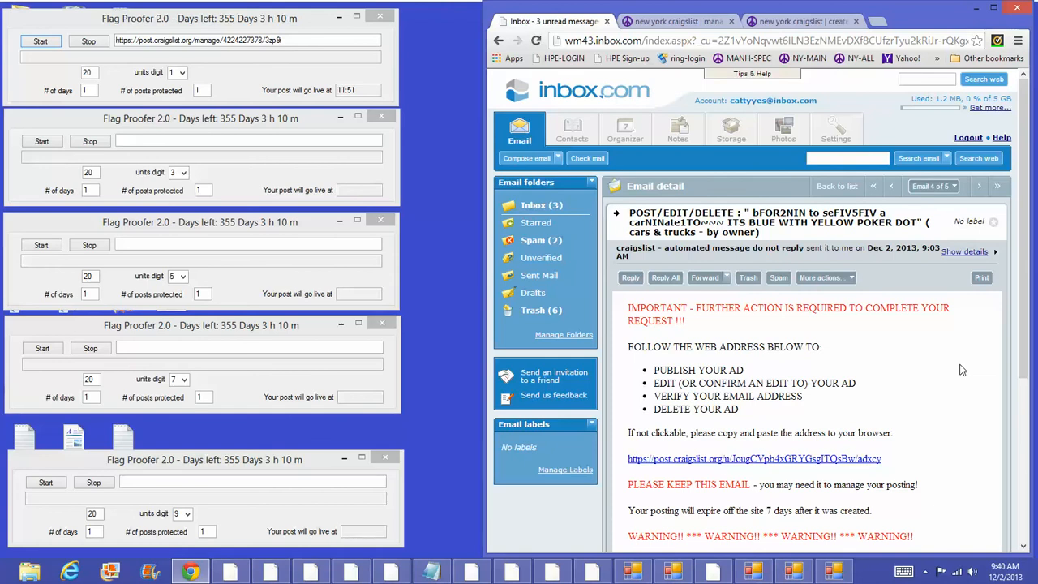
click(847, 459)
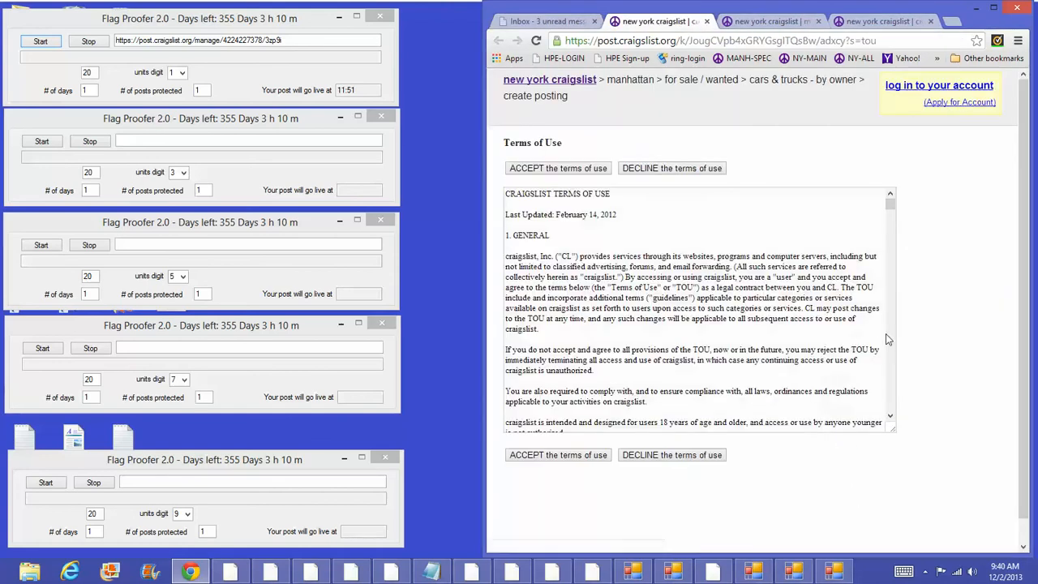
click(889, 332)
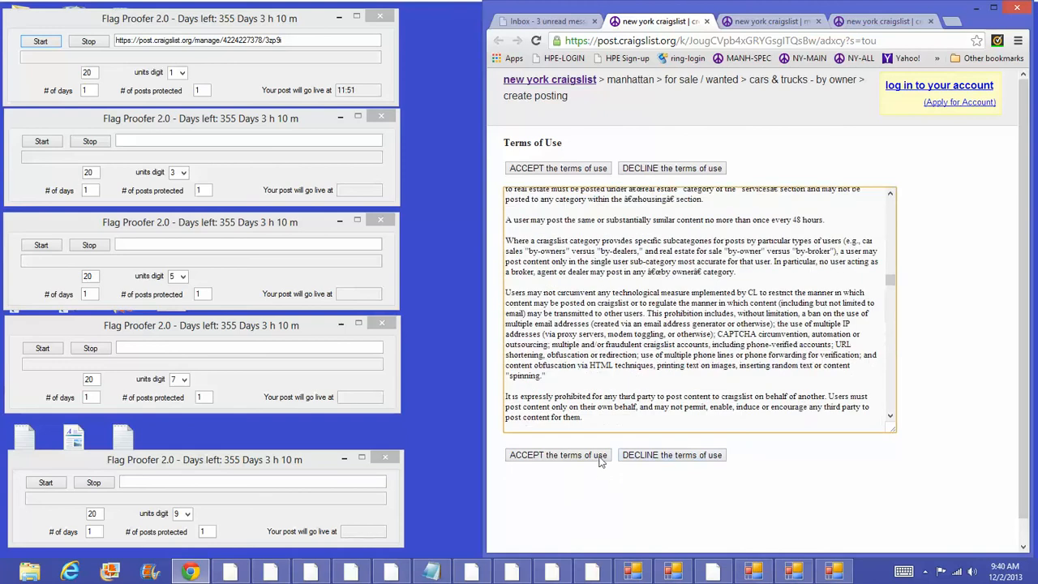
click(600, 456)
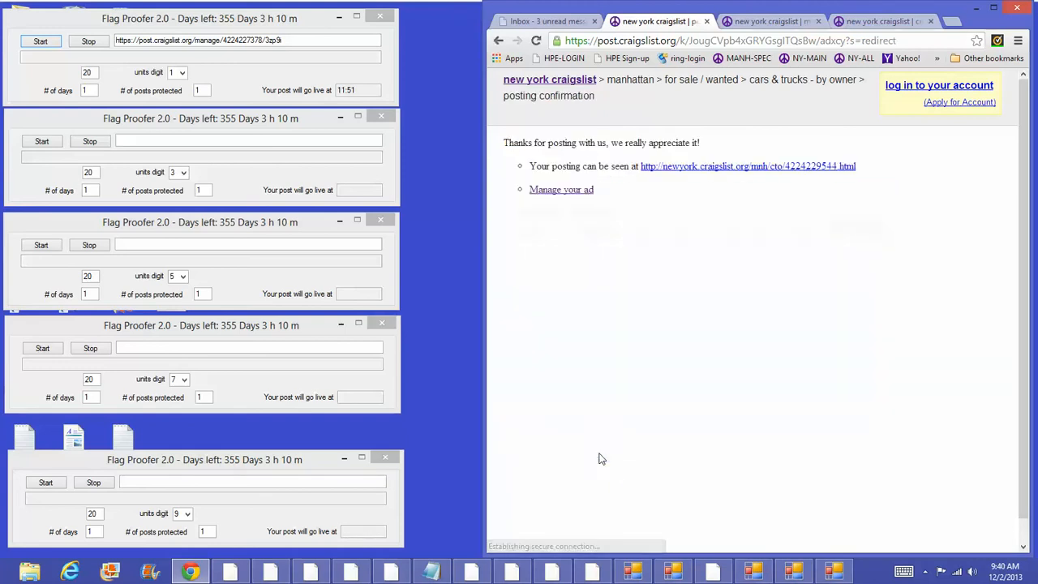
click(568, 193)
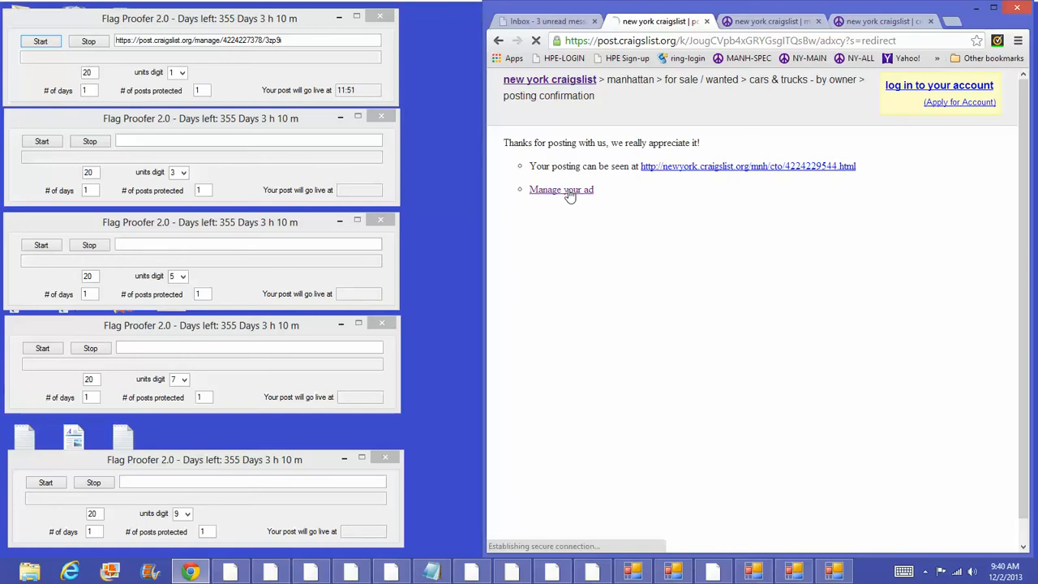
Step: Copy the manage URL into the second Flag Proofer 2.0 window and start its timer
drag(819, 39, 565, 41)
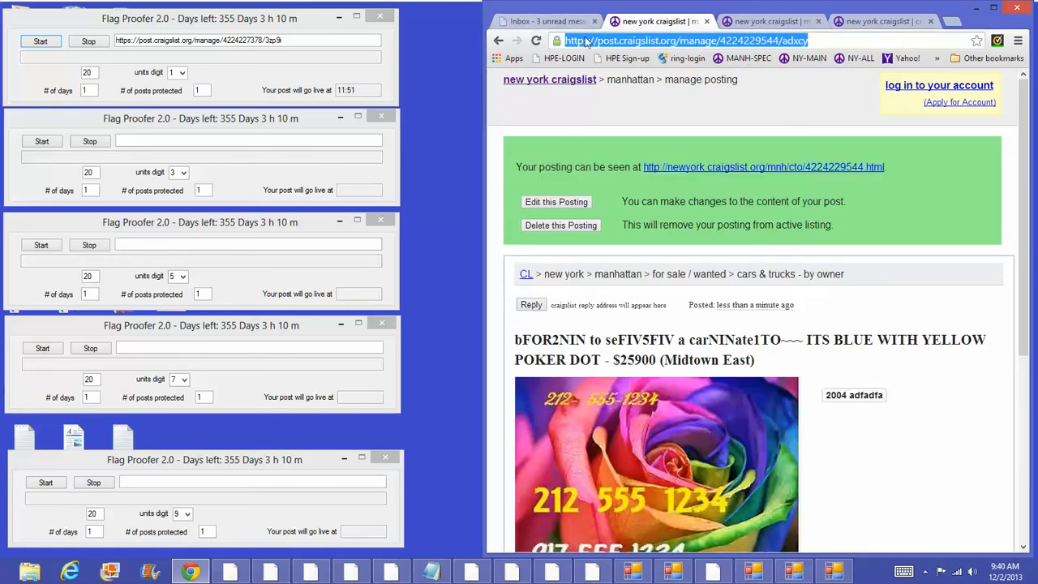
right_click(565, 41)
click(620, 85)
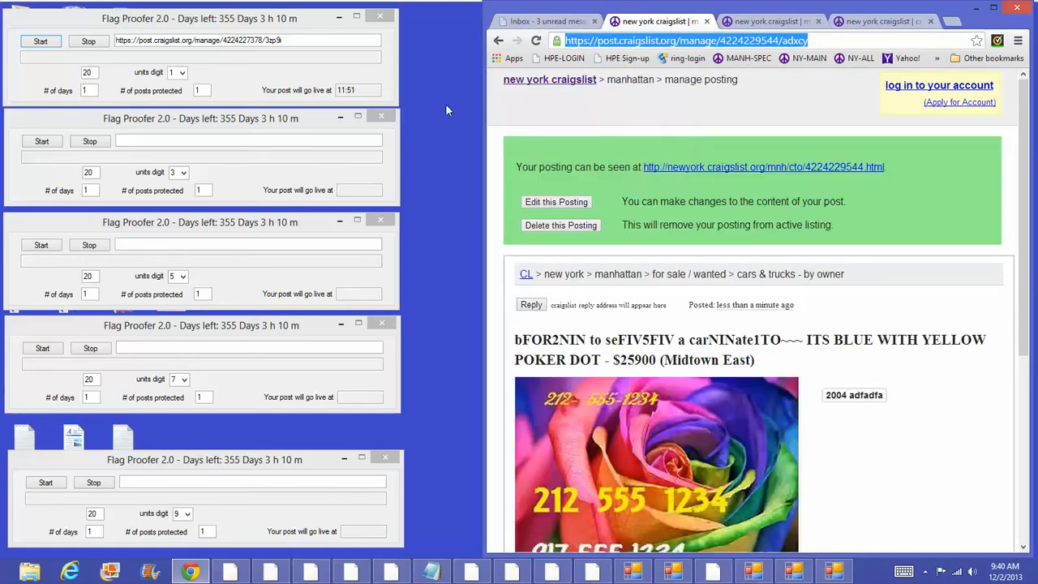
click(300, 136)
right_click(300, 136)
click(185, 192)
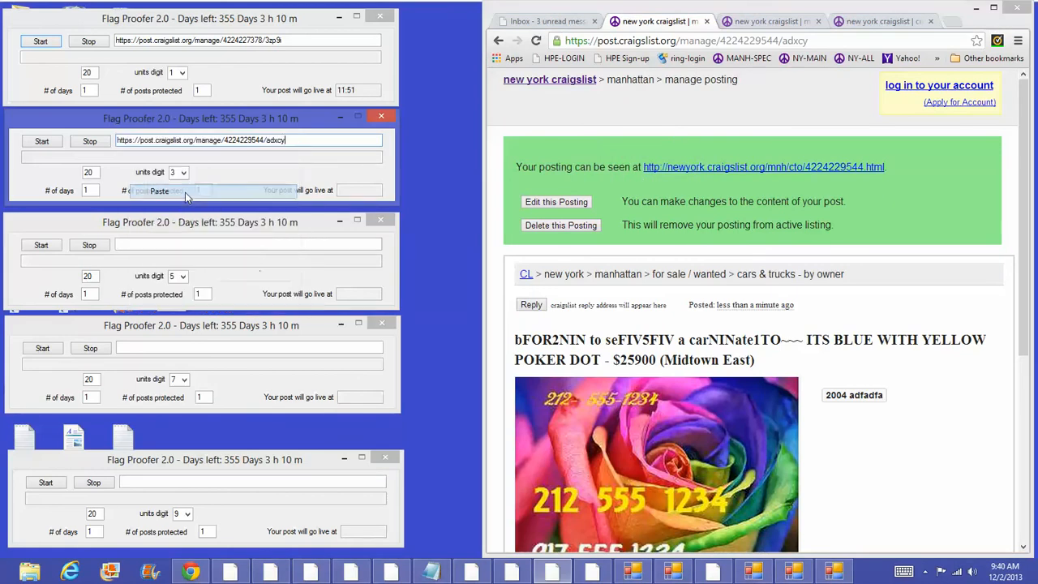
click(46, 142)
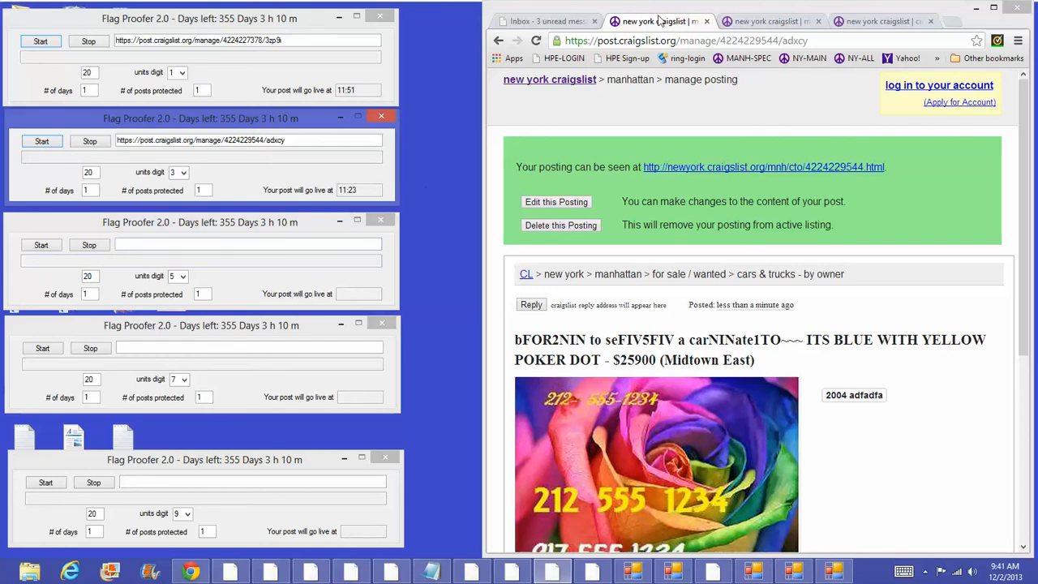
Step: Publish the cFOR2NIN ad from its confirmation email and open its management page
click(548, 21)
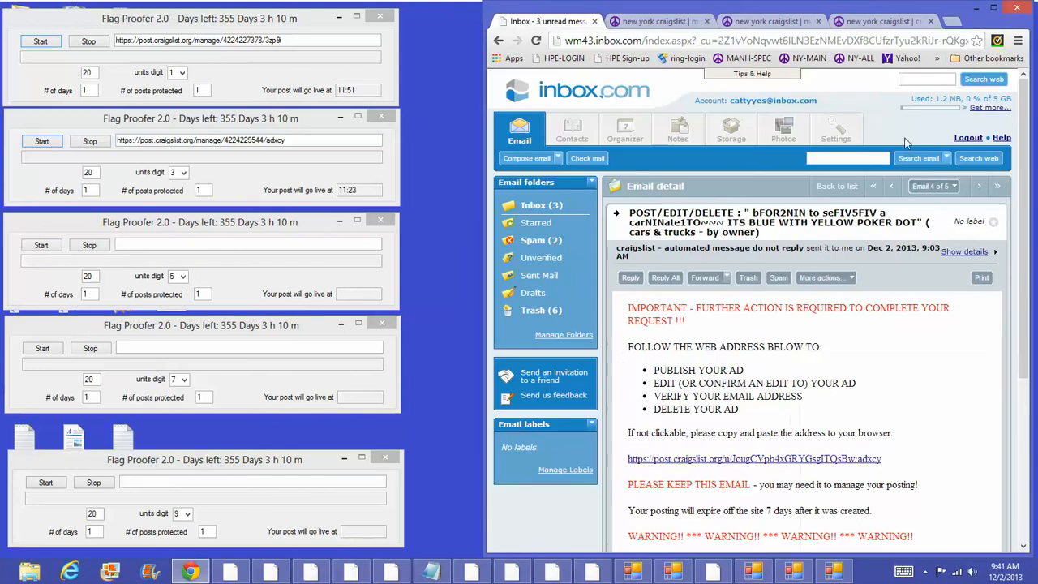
click(892, 187)
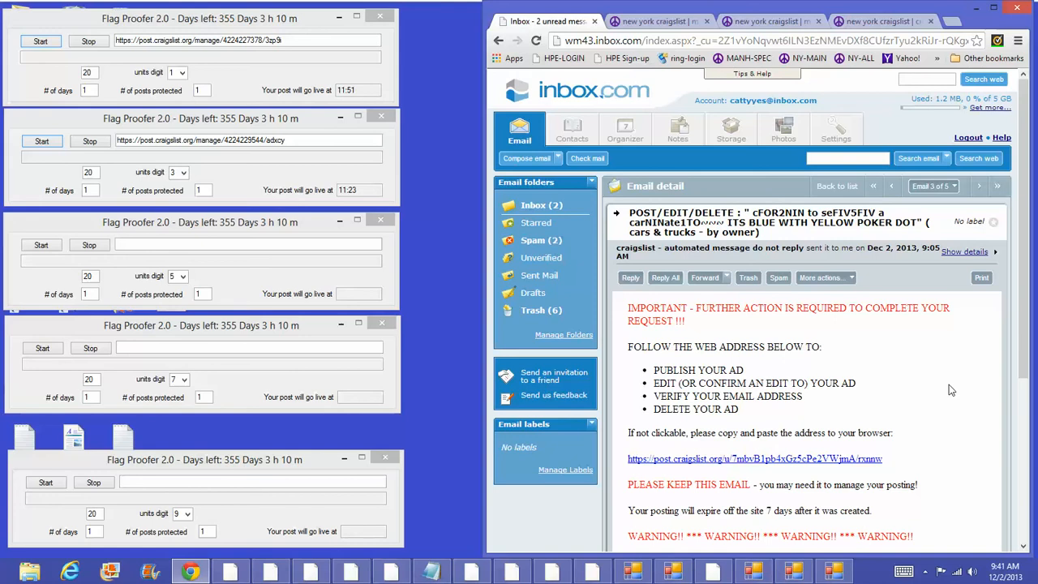
click(796, 459)
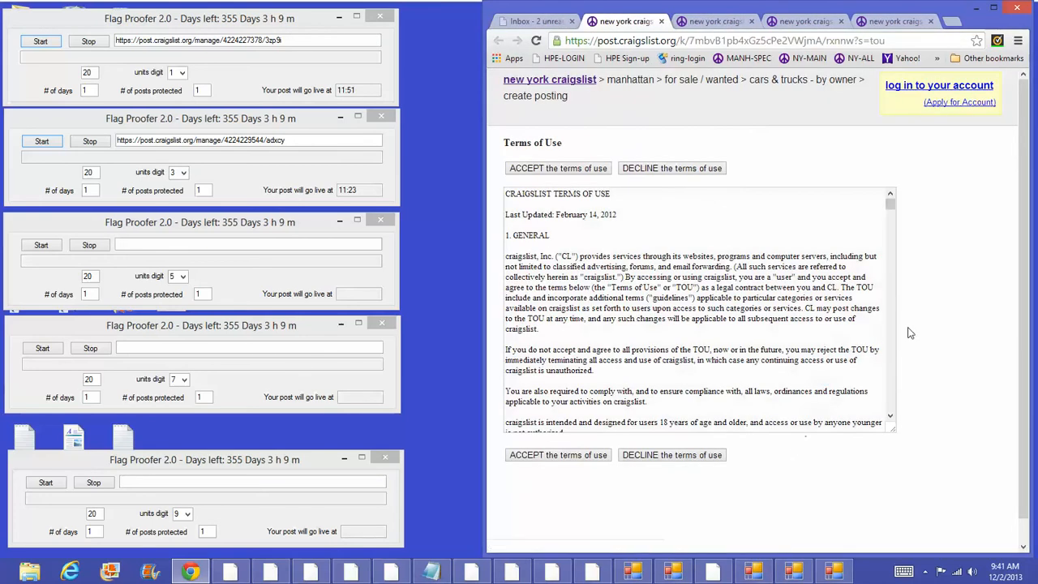
click(892, 332)
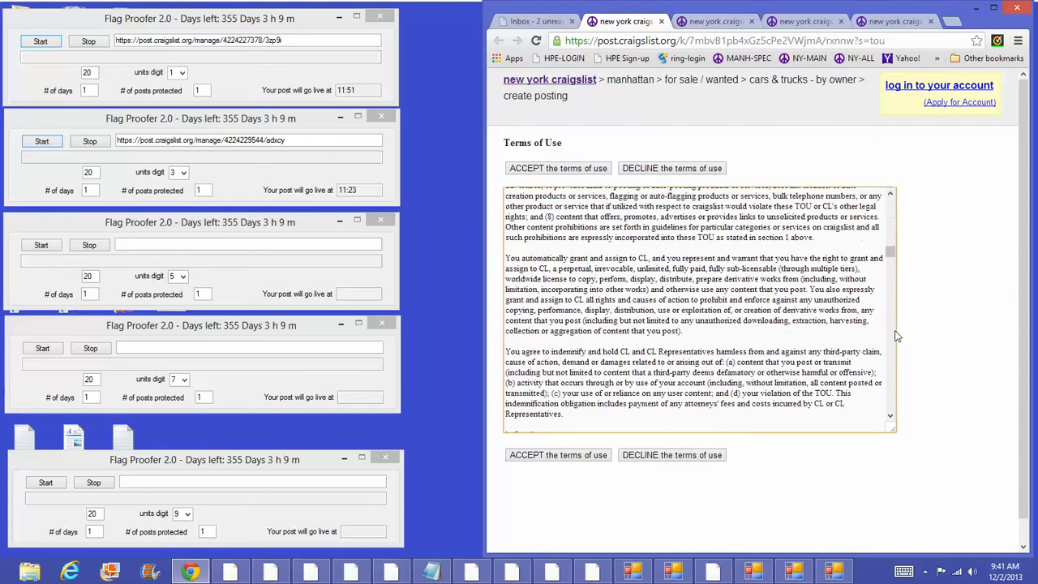
click(572, 458)
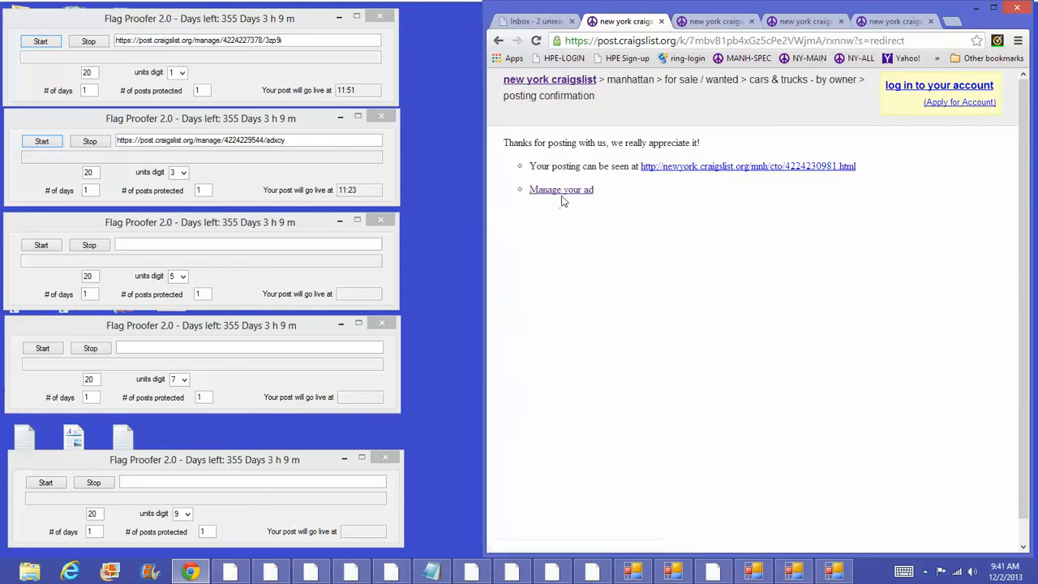
click(567, 191)
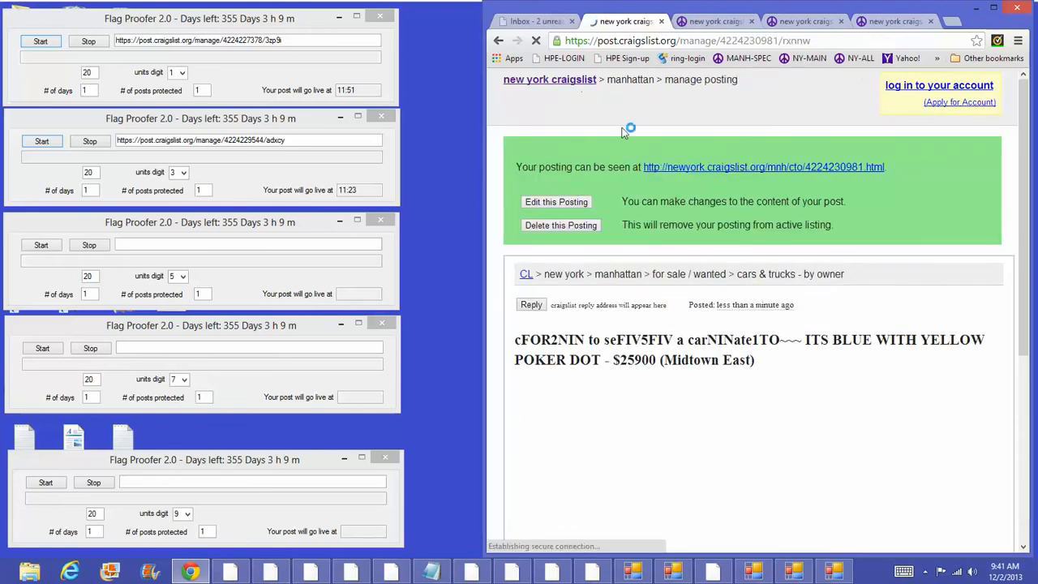
Step: Copy the manage URL into the third Flag Proofer 2.0 window and start its timer, live at 12:05
drag(809, 41, 566, 40)
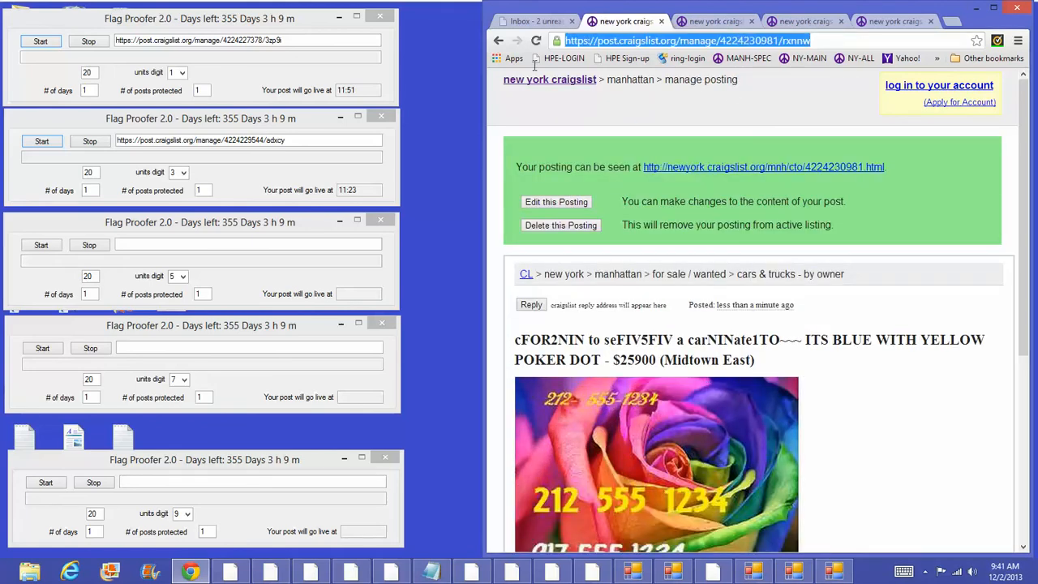
right_click(598, 41)
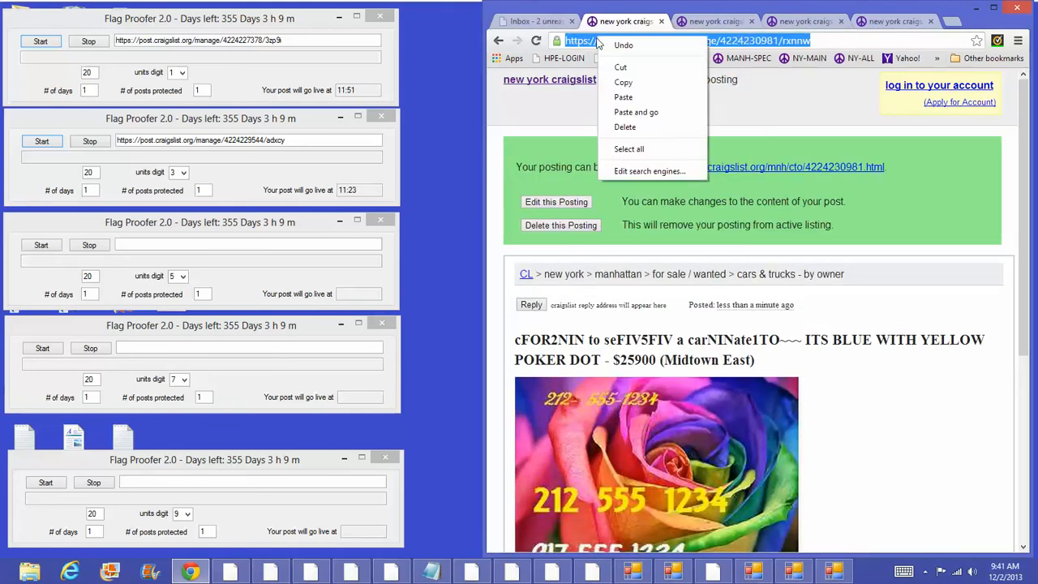
click(637, 84)
click(187, 241)
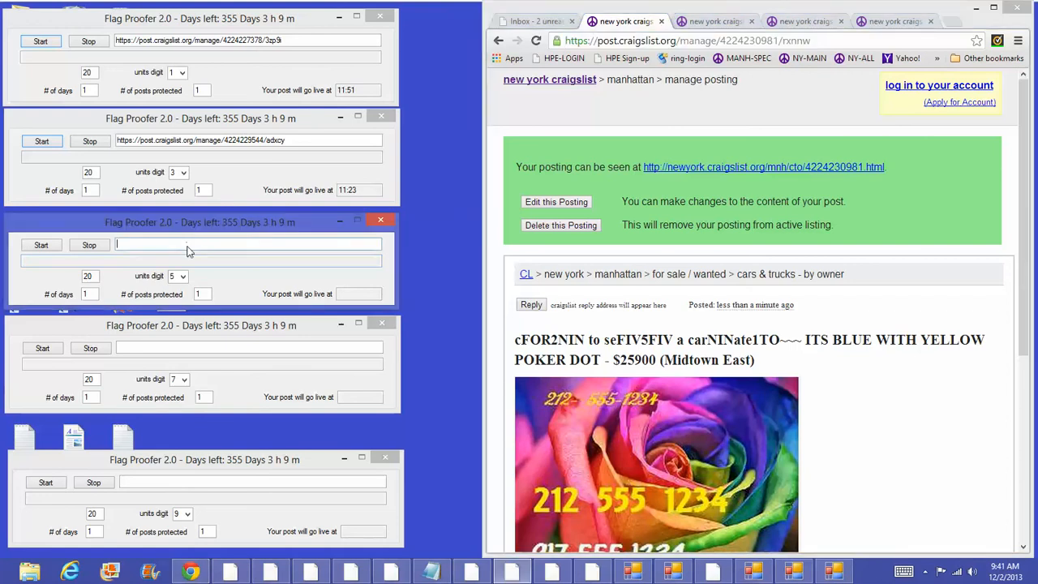
right_click(187, 243)
click(81, 303)
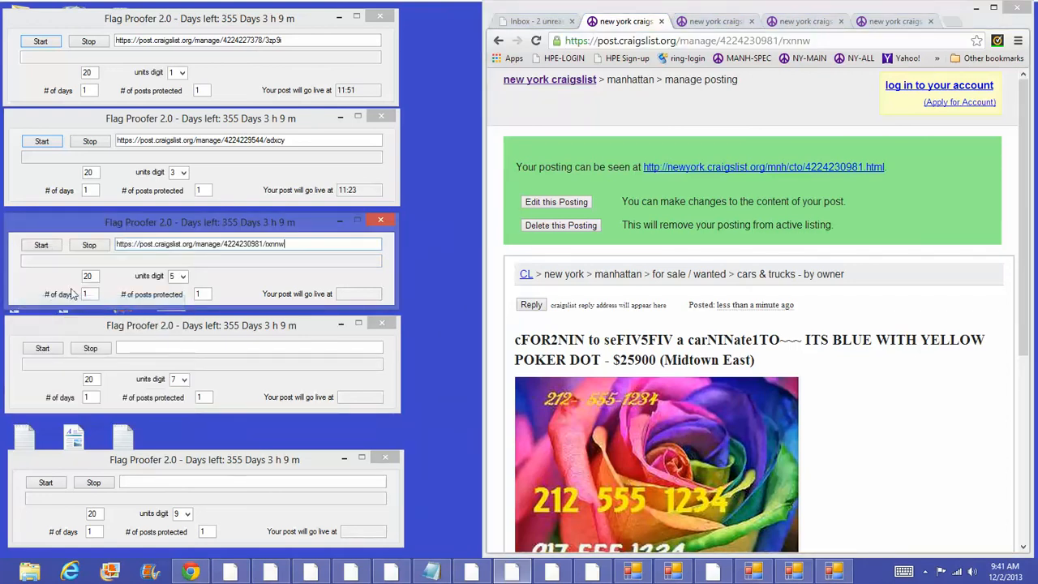
click(38, 245)
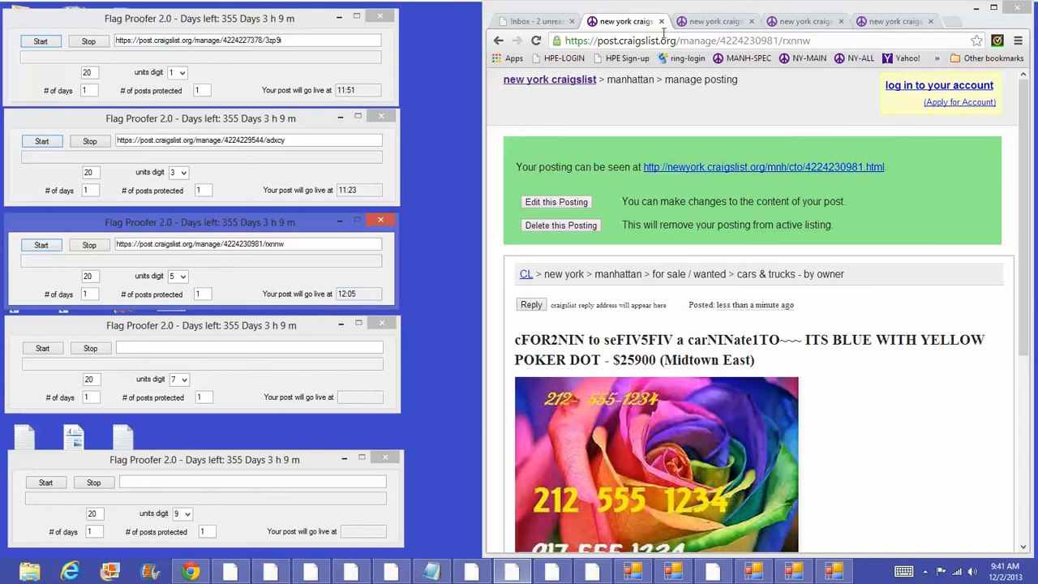
Step: Publish the dFOR2NIN ad from its confirmation email and open its management page
click(540, 21)
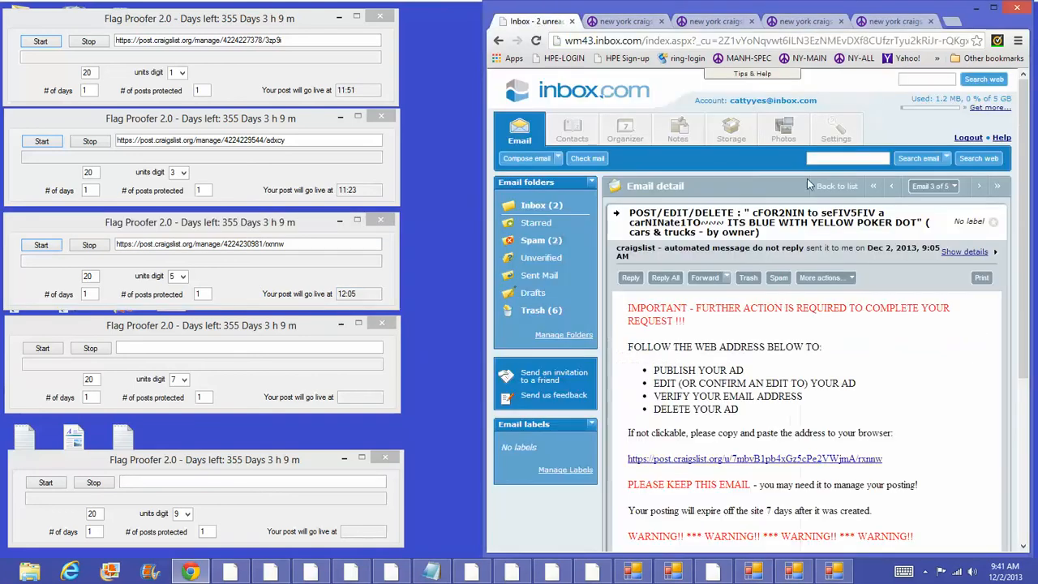
click(891, 186)
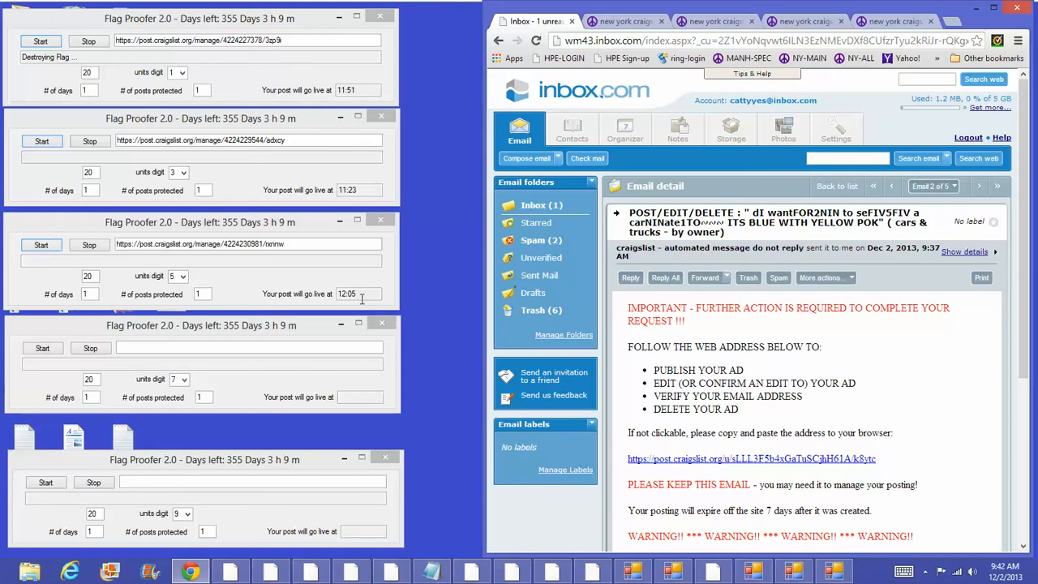
click(813, 459)
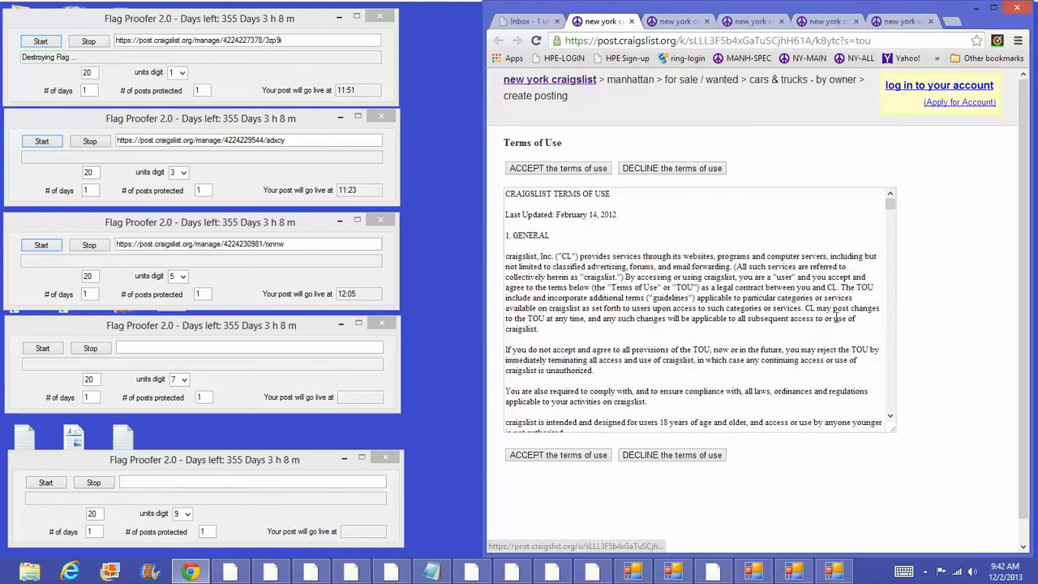
click(893, 334)
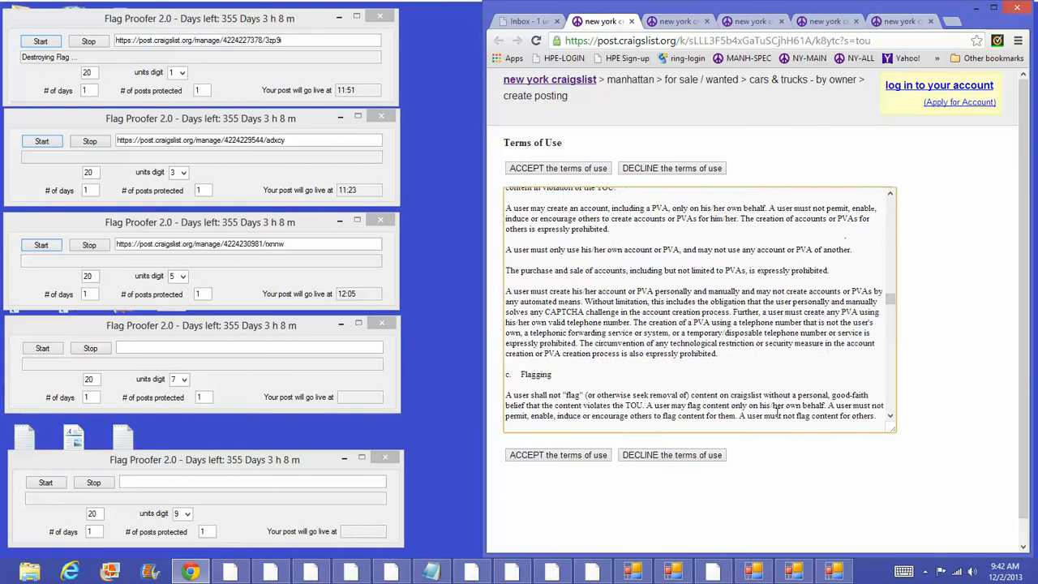
click(598, 455)
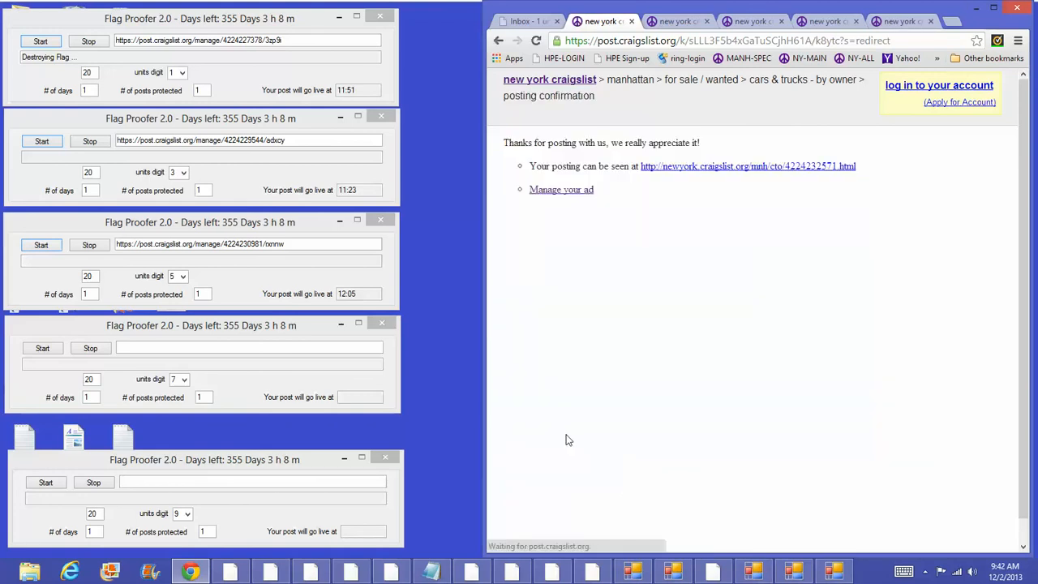
click(580, 192)
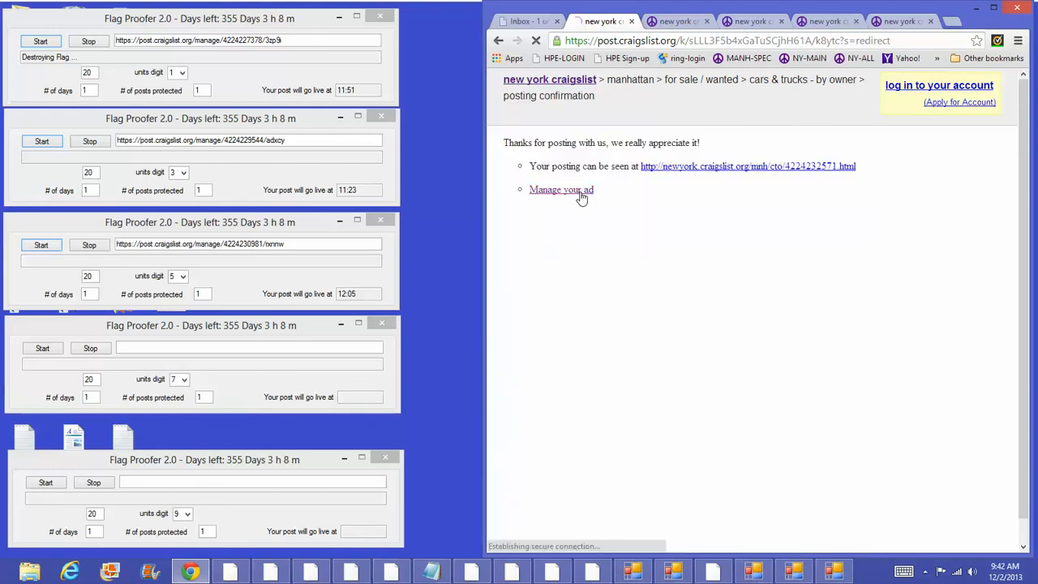
Step: Copy the manage URL into the fourth Flag Proofer 2.0 window and start its timer, live at 11:17
drag(807, 41, 533, 49)
right_click(609, 43)
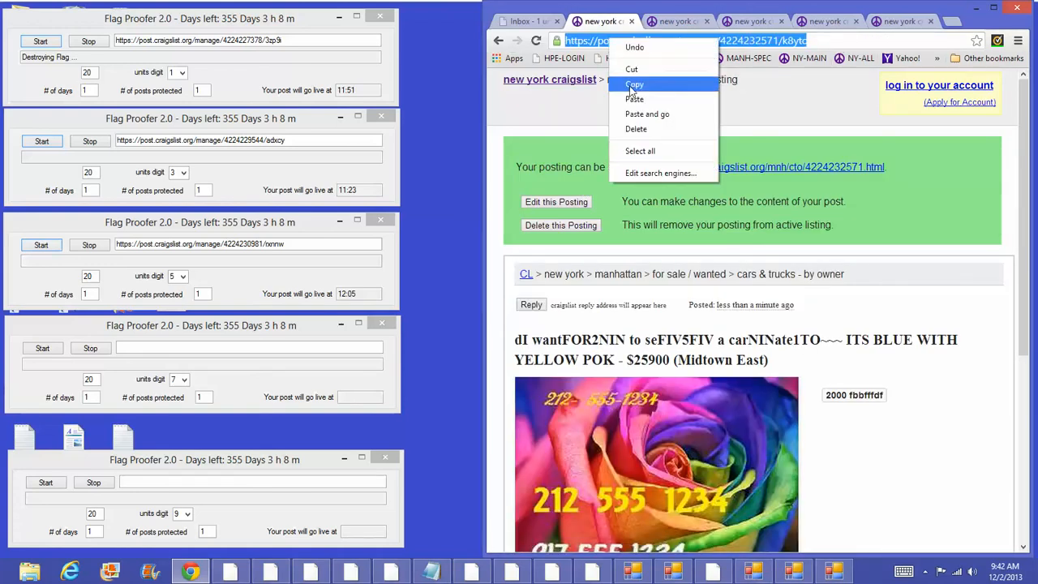
click(633, 85)
click(228, 330)
right_click(46, 347)
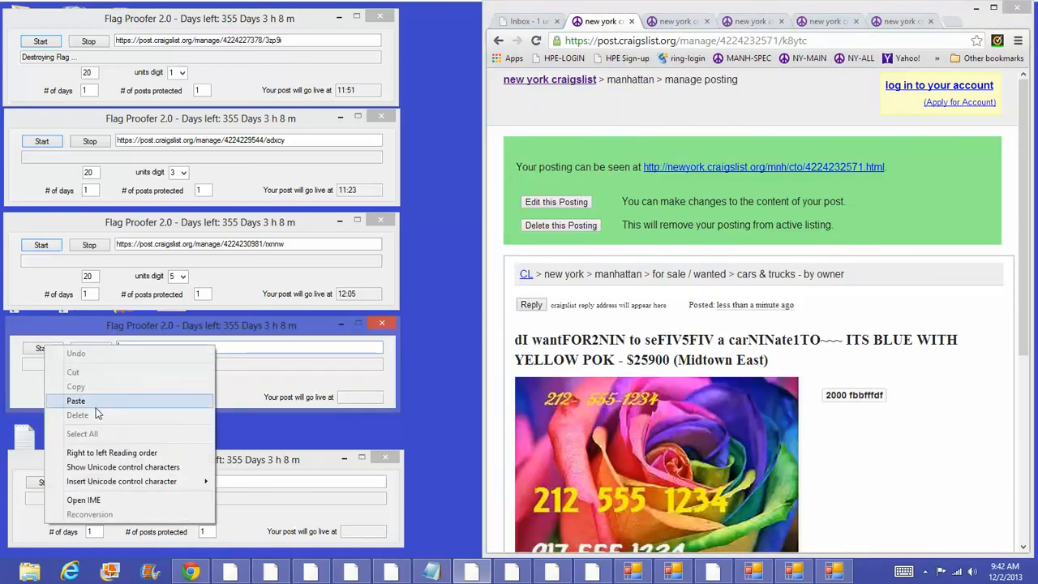
click(85, 401)
click(43, 349)
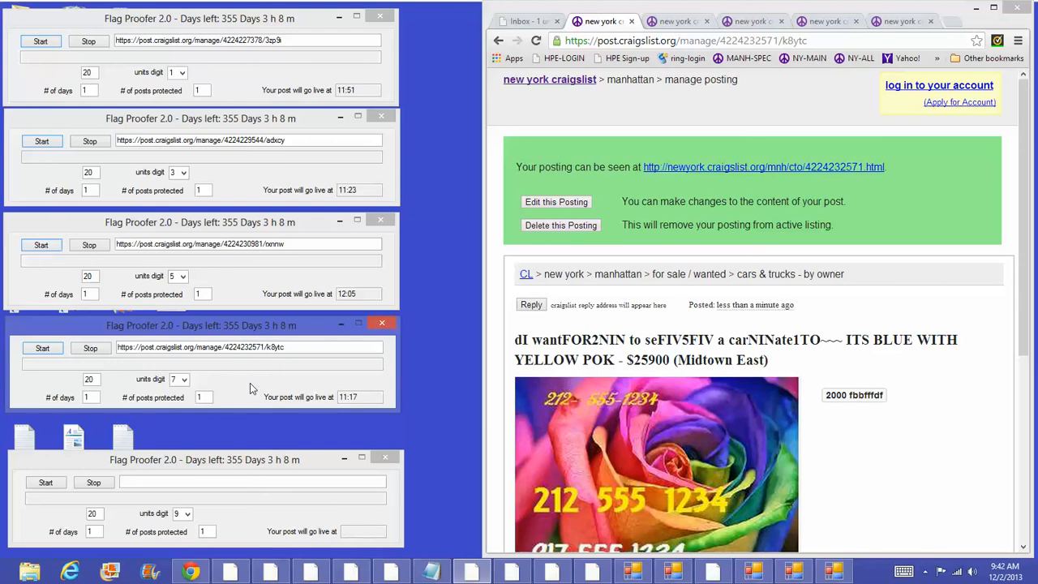
Step: Publish the eFOR2NIN ad from the newest confirmation email, then open its management page and its Delete this Posting prompt
click(528, 21)
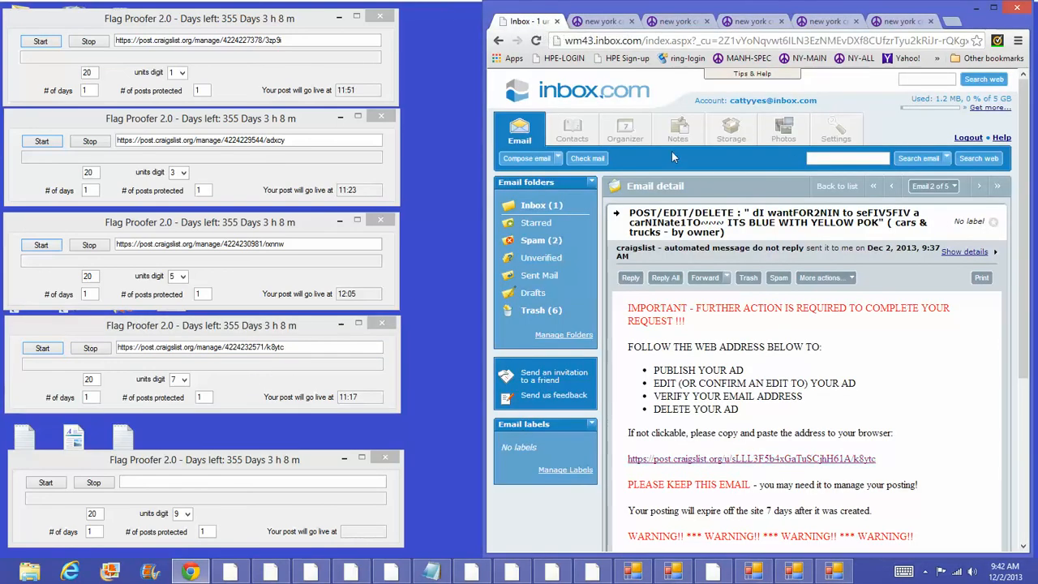
click(891, 186)
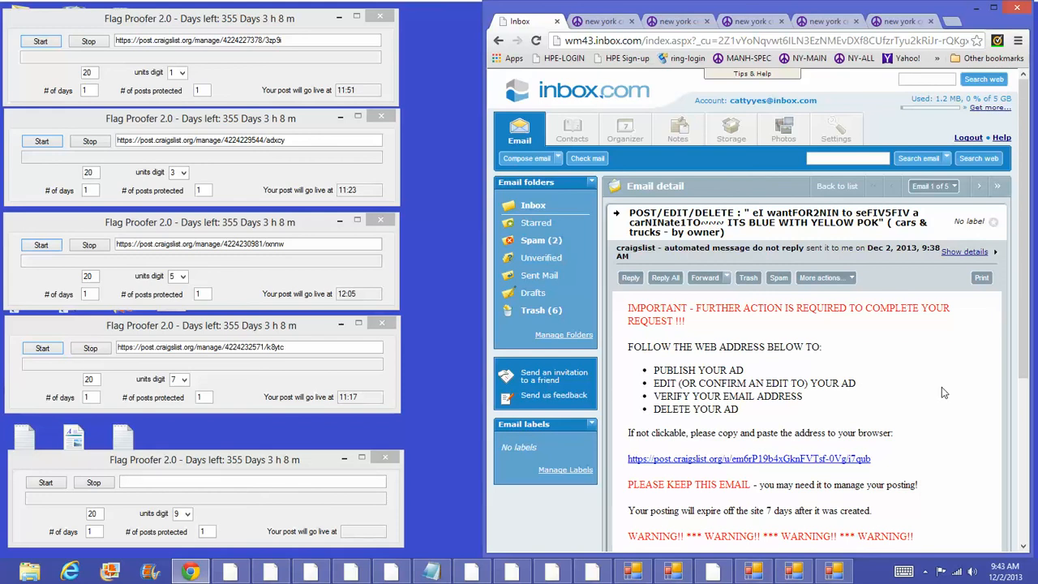
click(837, 459)
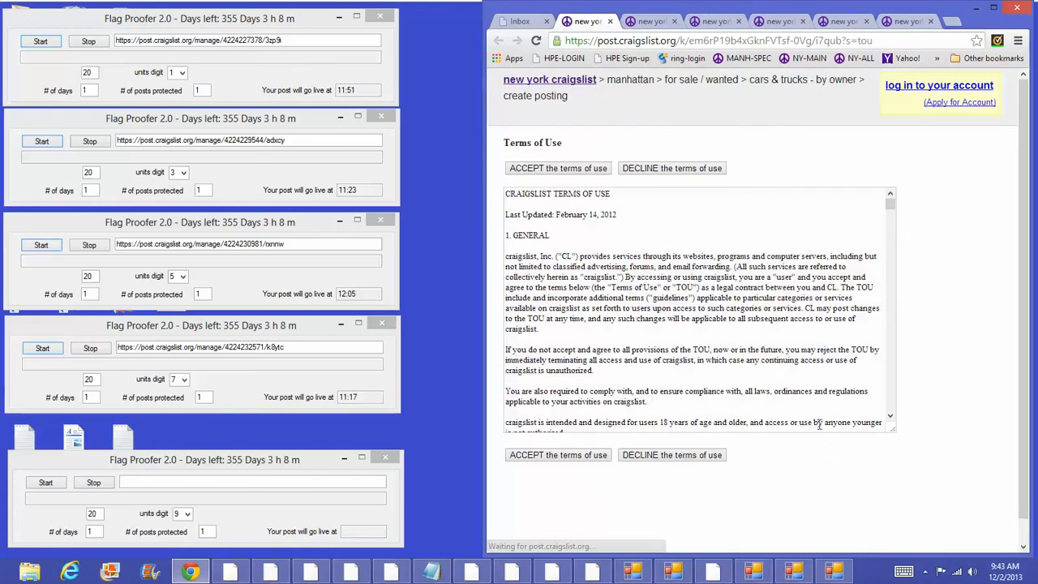
click(890, 352)
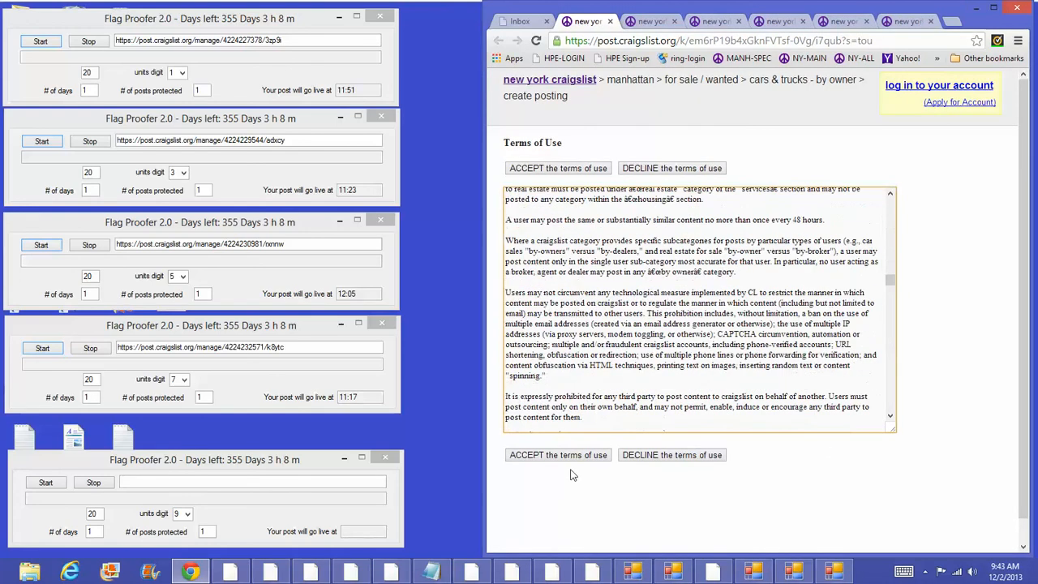
click(577, 459)
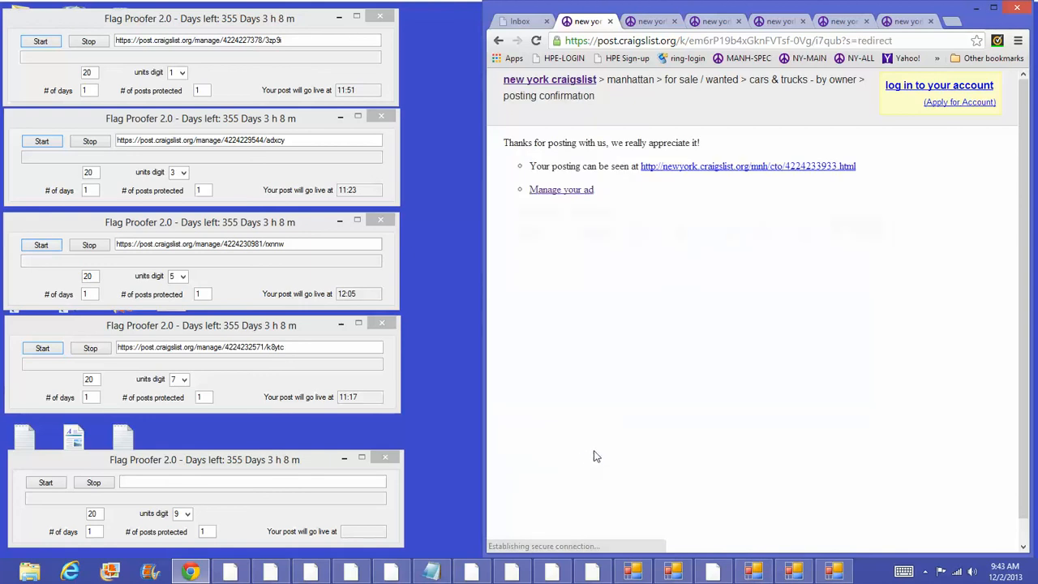
click(583, 193)
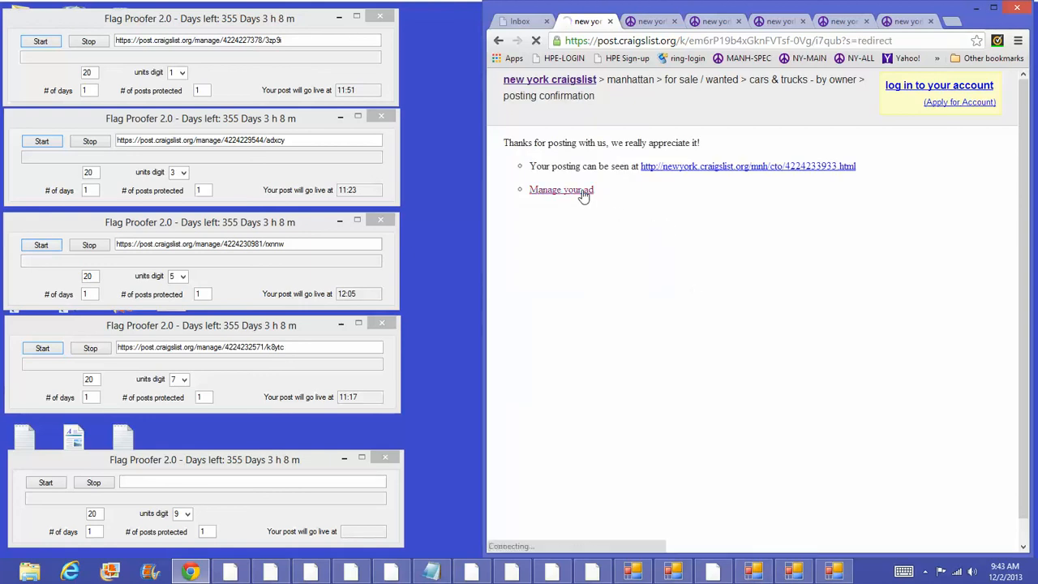
click(580, 228)
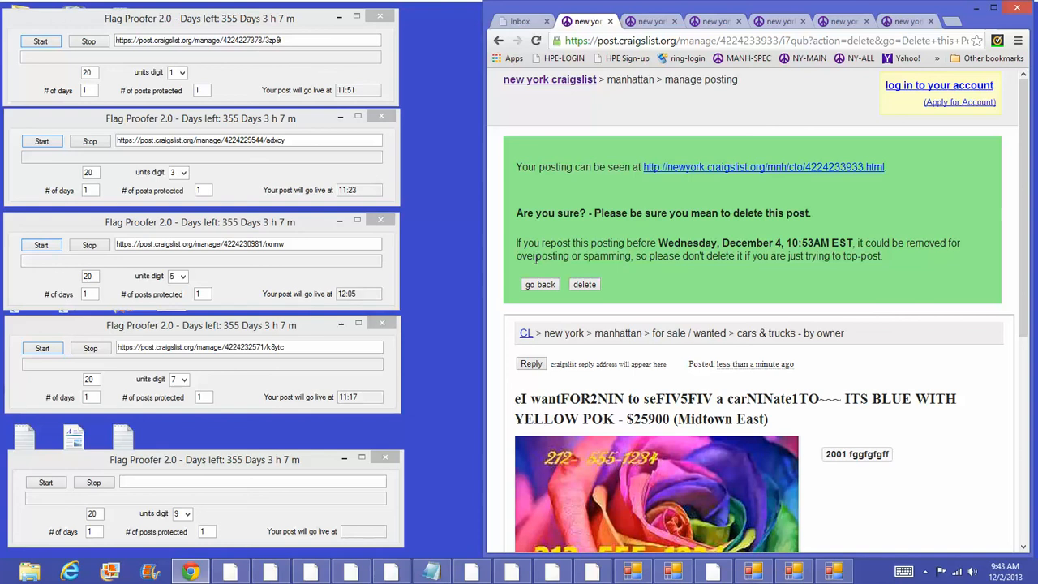
click(497, 41)
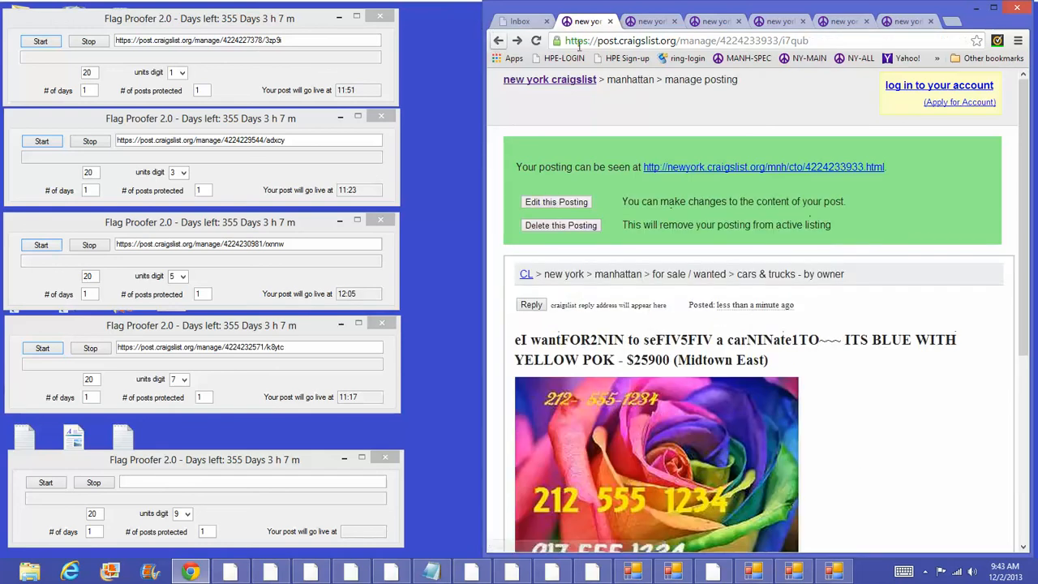
click(808, 39)
key(ctrl+c)
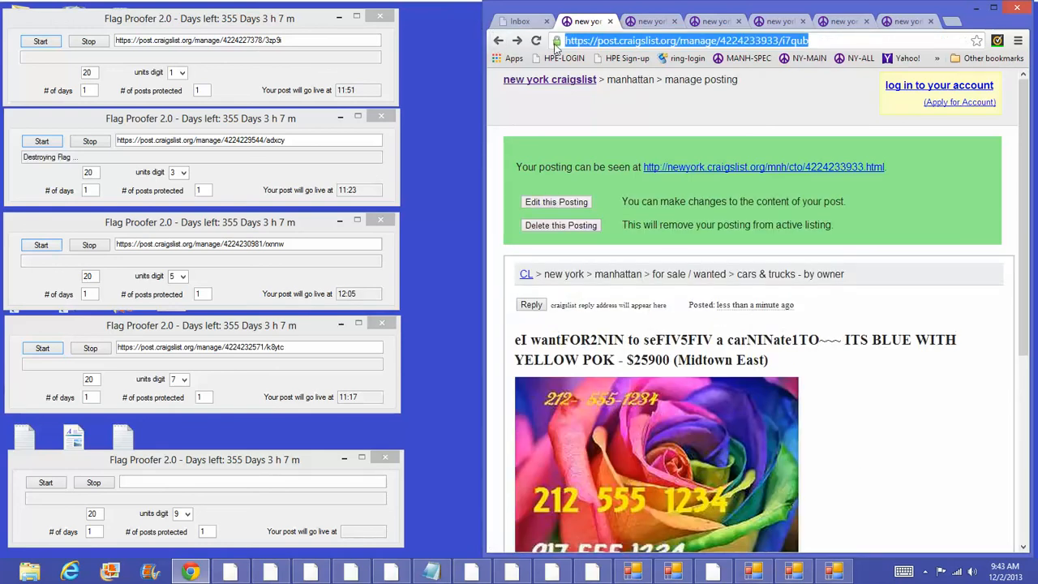
right_click(600, 45)
click(623, 87)
click(214, 483)
right_click(213, 482)
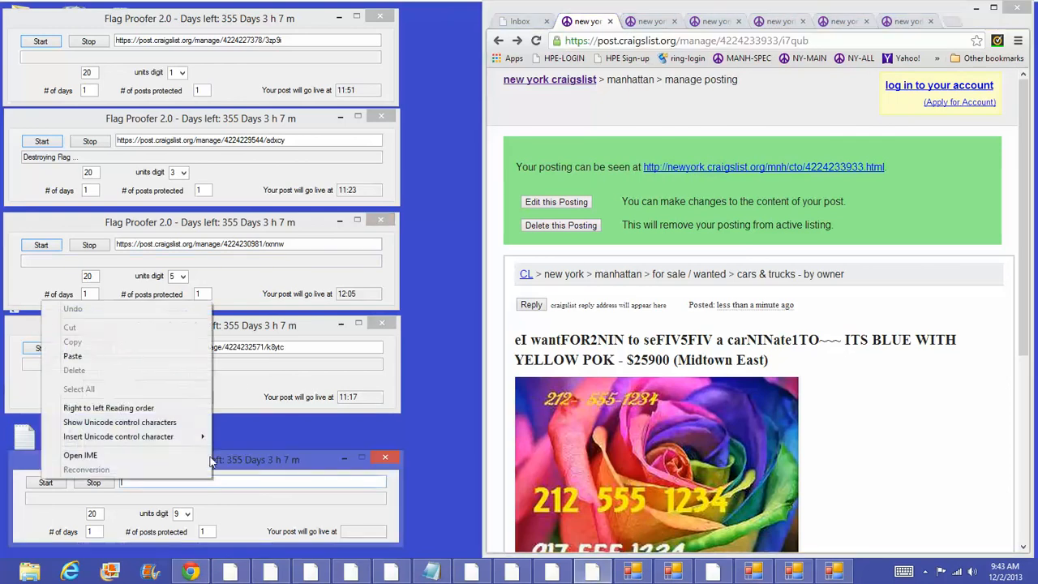
click(72, 355)
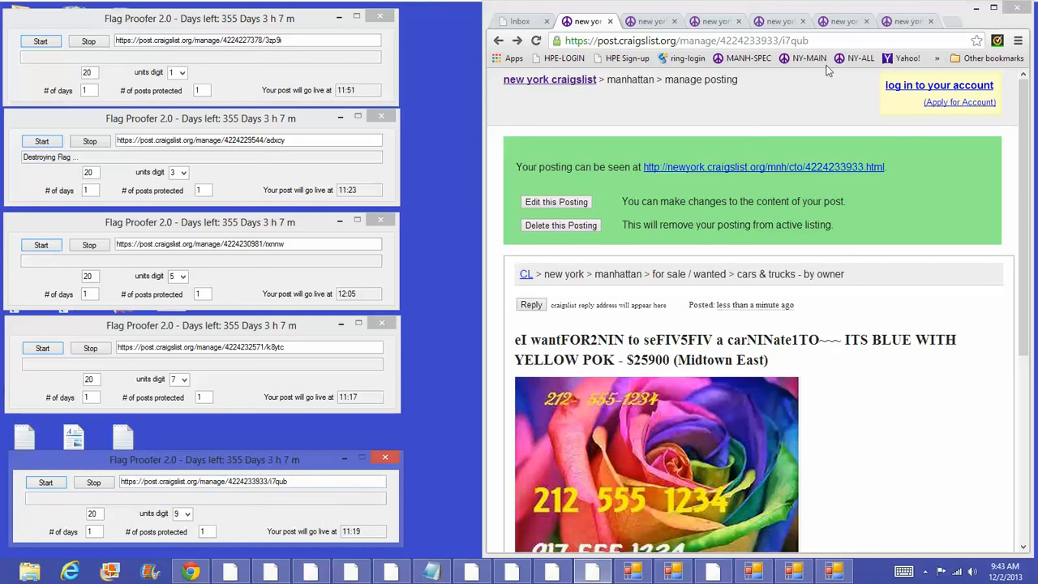
Step: Copy the first and second Flag Proofer 2.0 URLs into the matching Manual windows
click(978, 10)
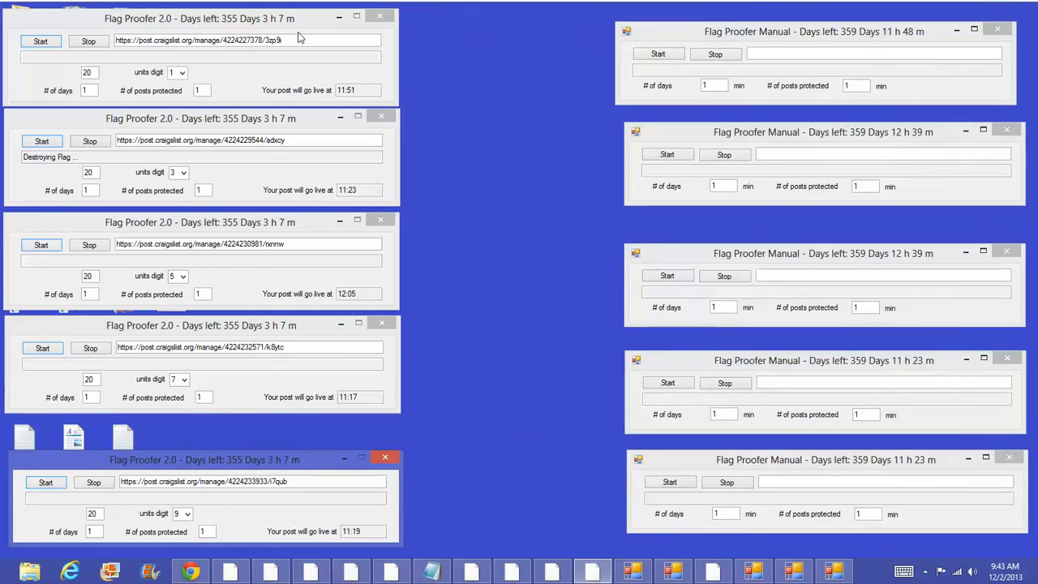
drag(296, 39, 112, 39)
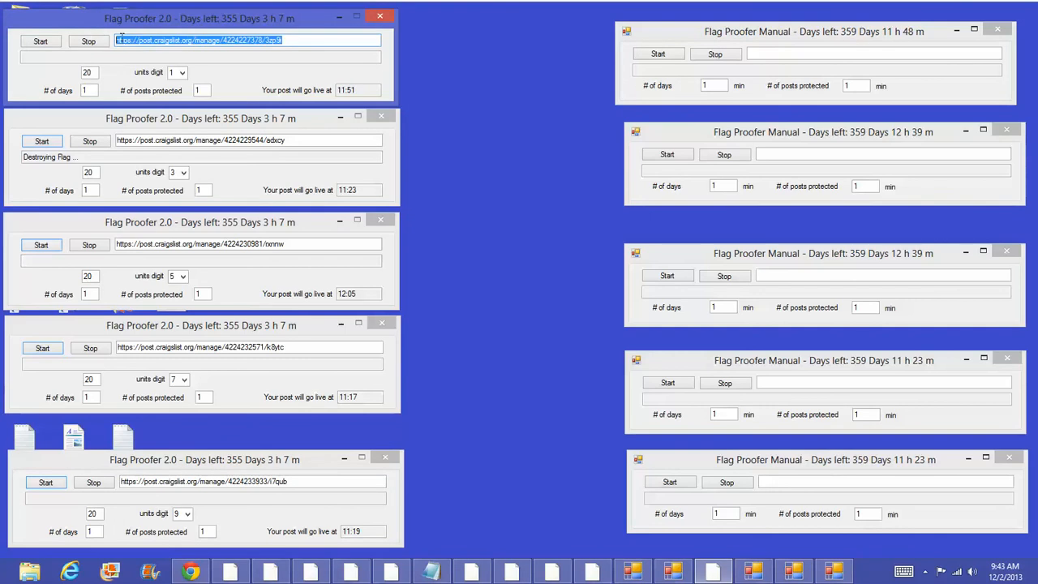
right_click(112, 39)
click(46, 82)
right_click(805, 51)
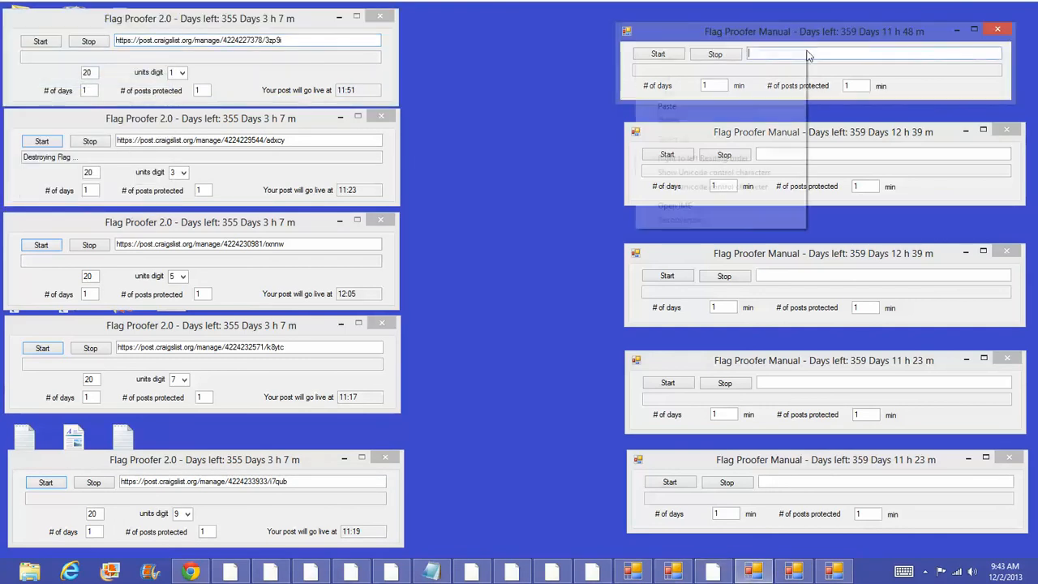
click(667, 106)
drag(289, 140, 117, 140)
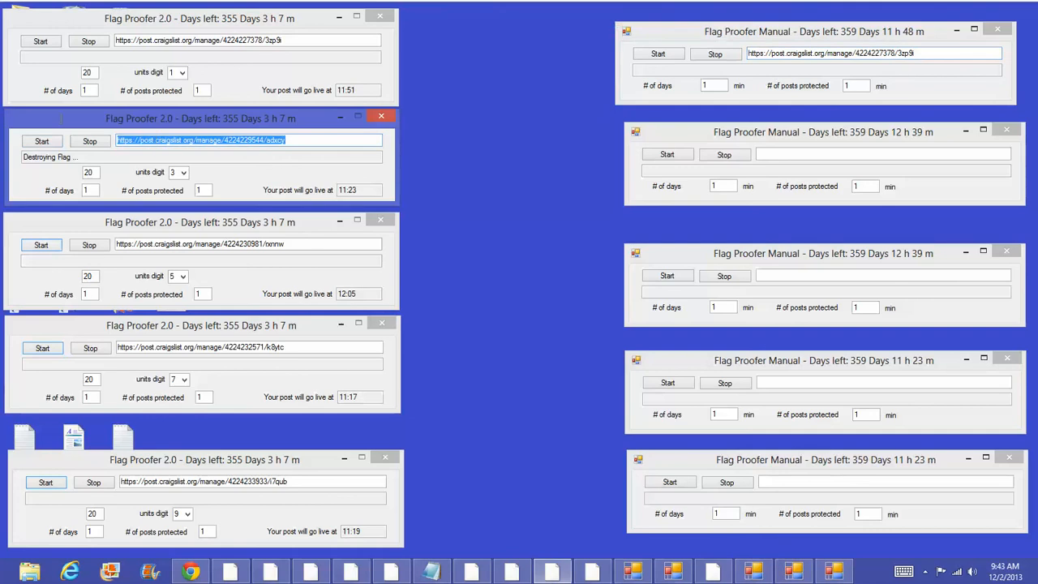
right_click(144, 137)
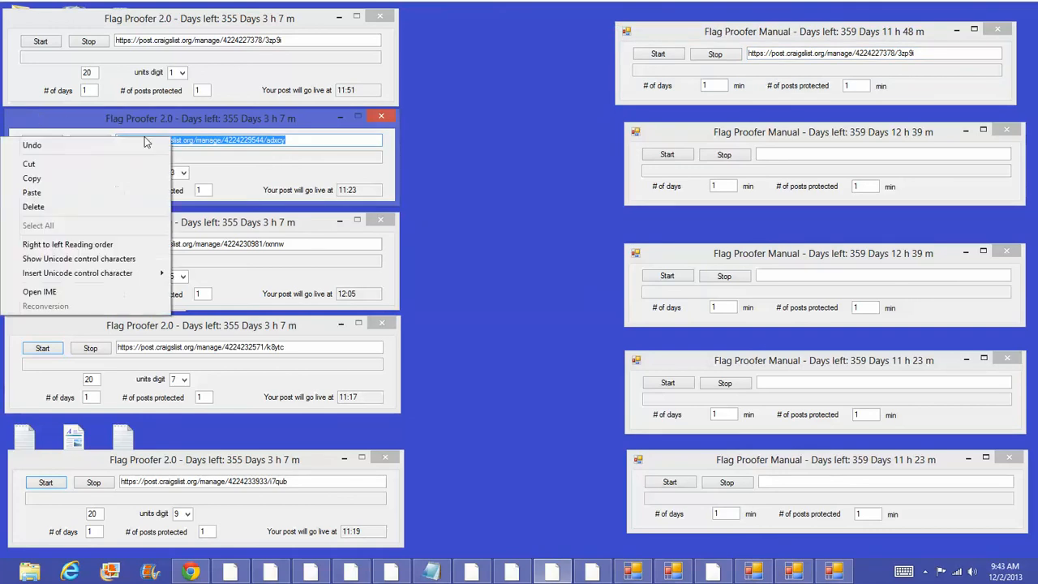
click(94, 180)
right_click(809, 152)
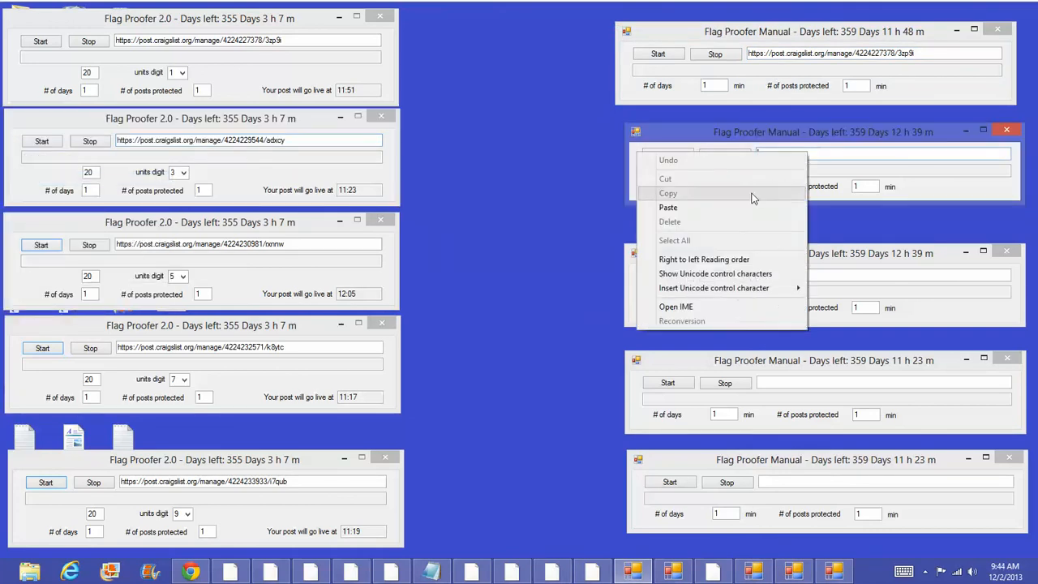
click(658, 208)
Step: Copy the third and fourth Flag Proofer 2.0 URLs into the matching Manual windows
drag(295, 243, 120, 243)
right_click(124, 242)
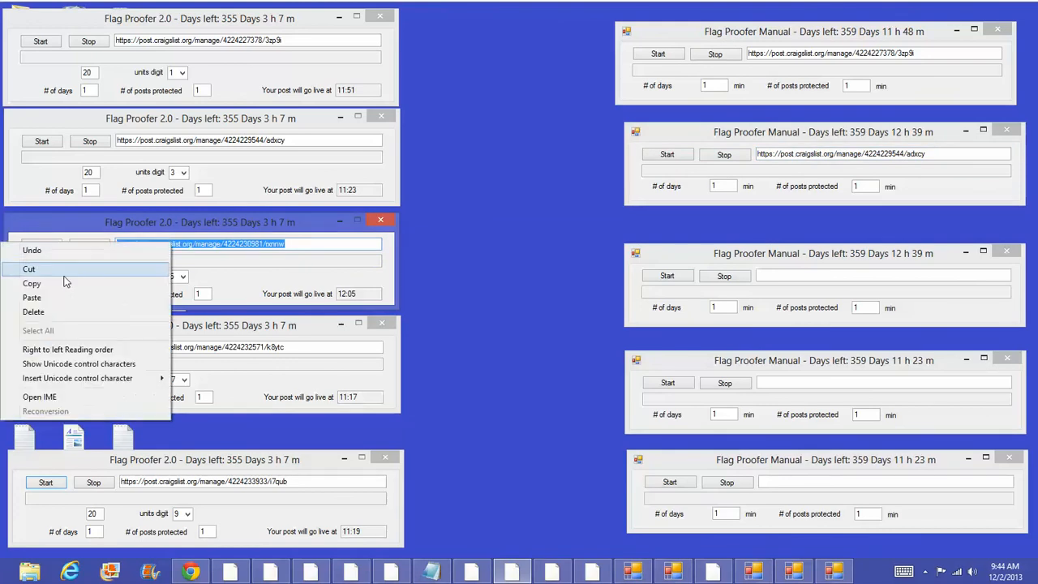
click(57, 291)
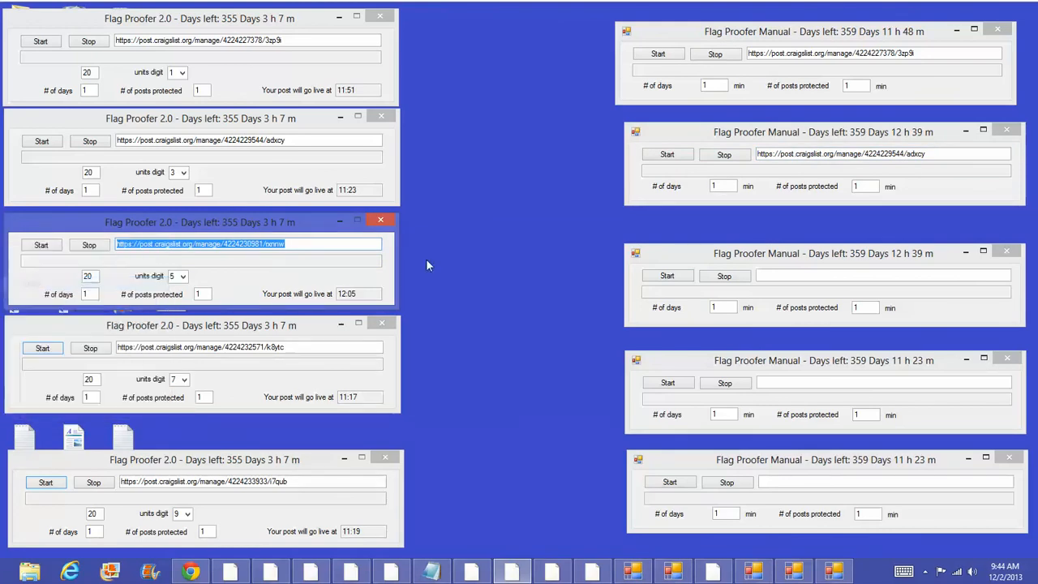
click(828, 278)
right_click(657, 274)
click(704, 341)
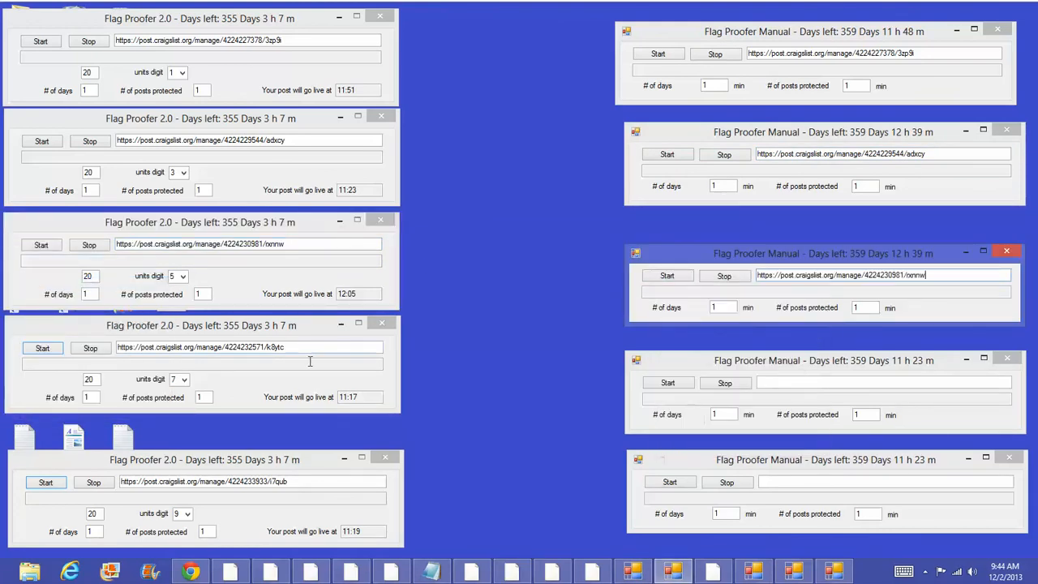
click(305, 354)
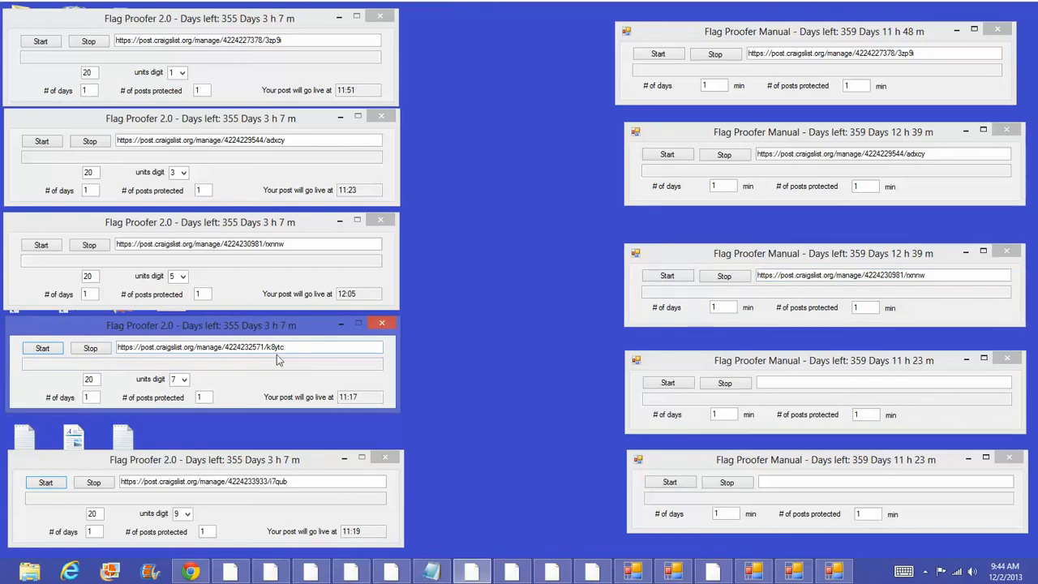
drag(276, 347, 106, 346)
right_click(106, 347)
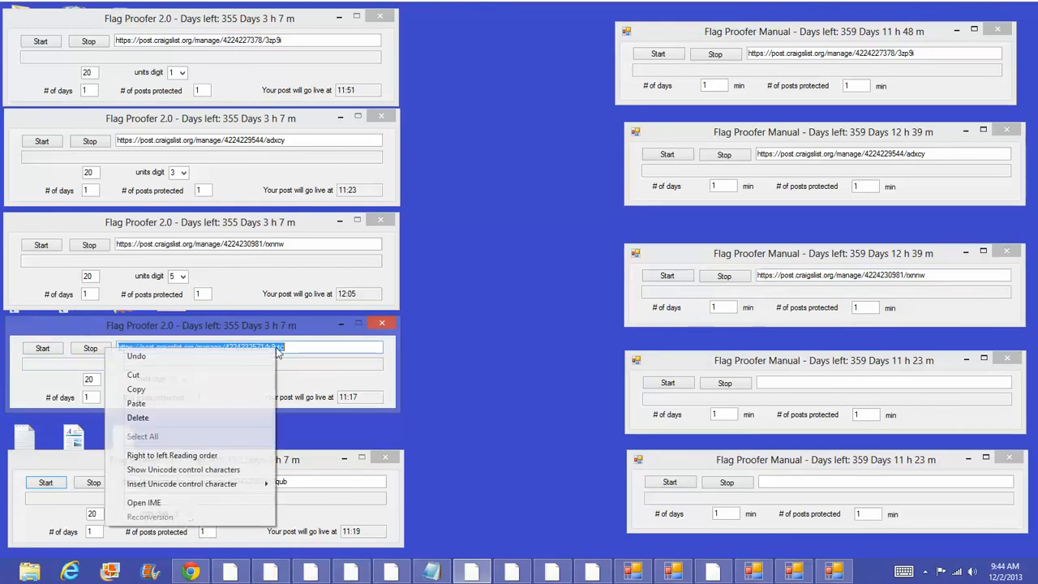
click(177, 394)
click(838, 389)
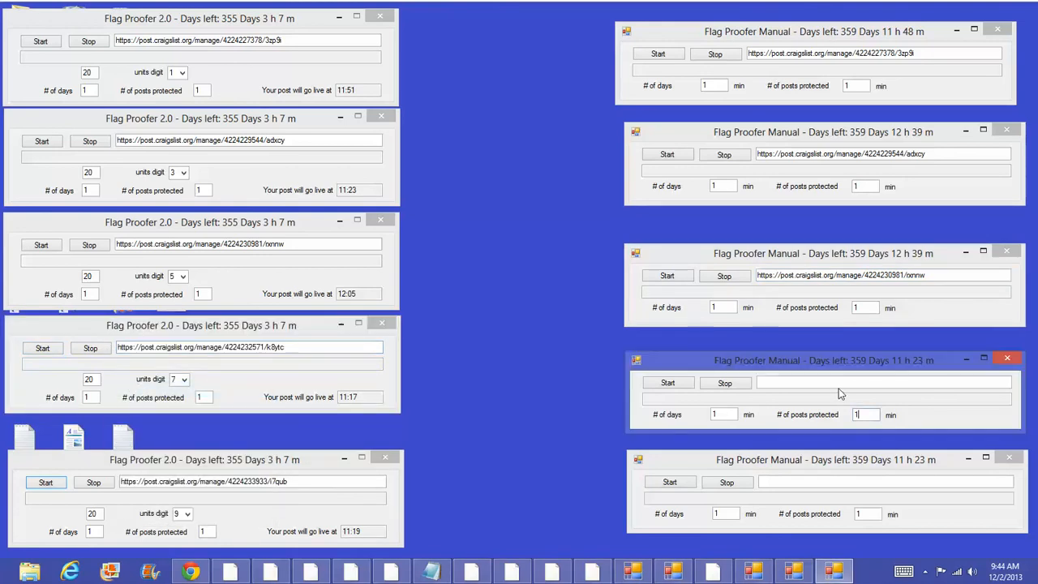
right_click(840, 391)
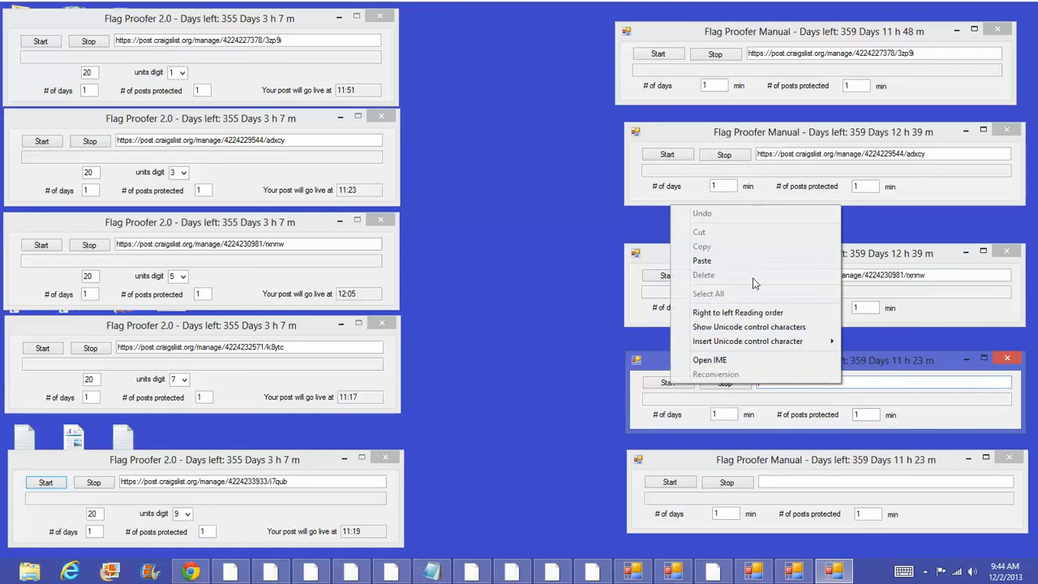
click(714, 261)
Step: Copy the fifth Flag Proofer 2.0 URL into the last Manual window
drag(324, 481, 146, 472)
right_click(175, 476)
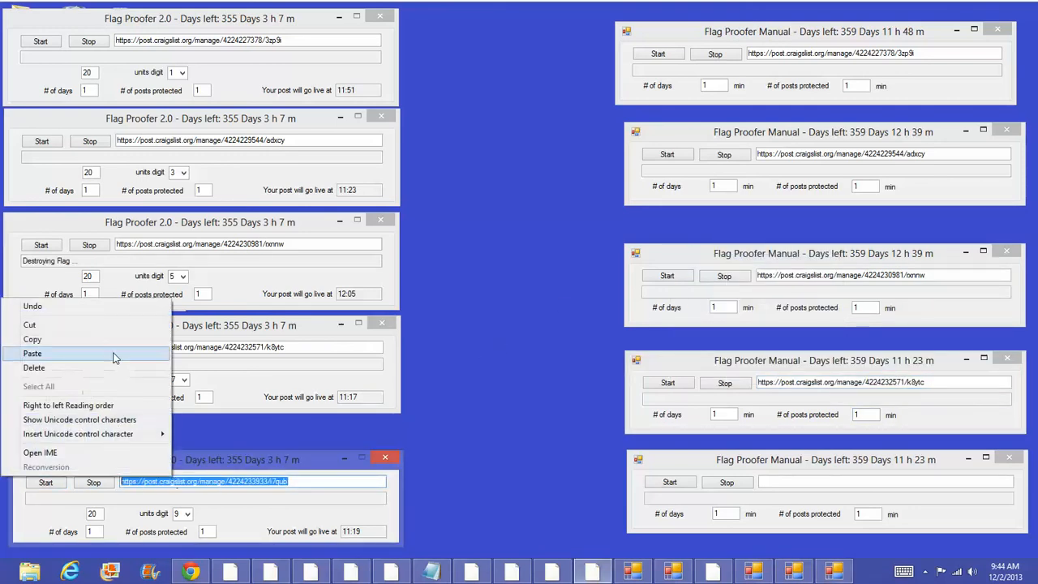
click(33, 339)
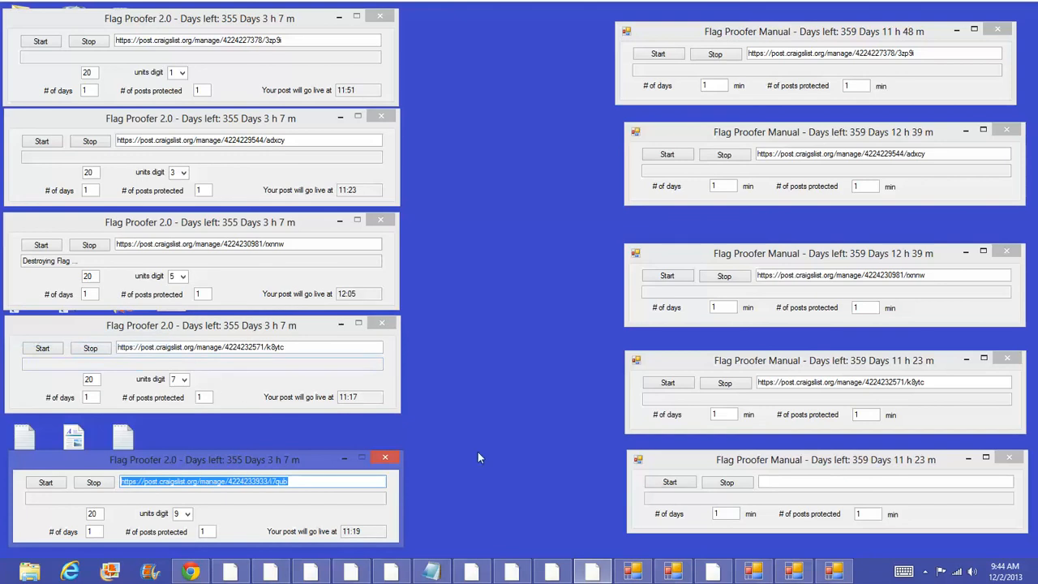
click(808, 483)
right_click(808, 482)
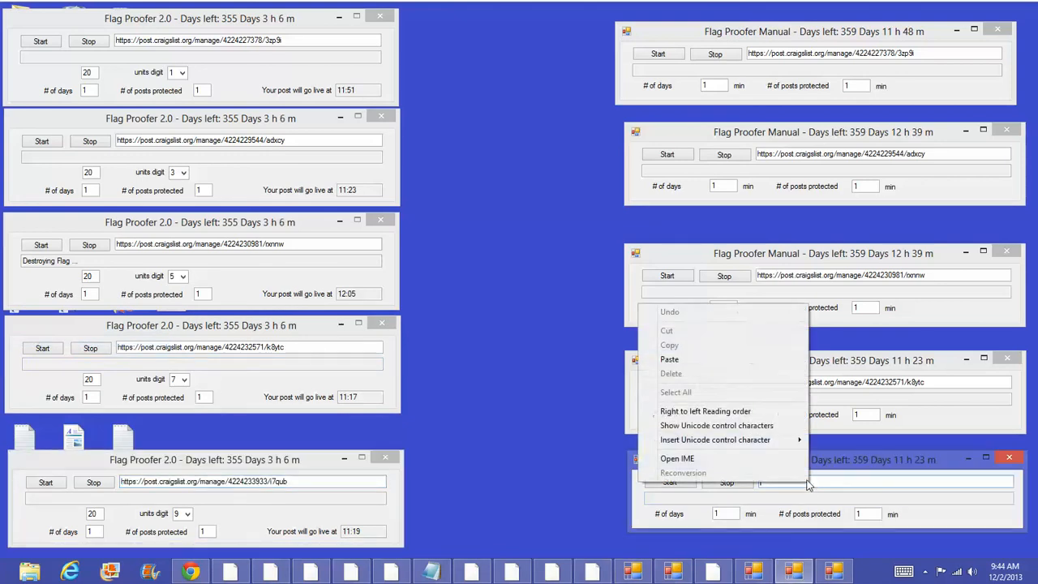
click(671, 361)
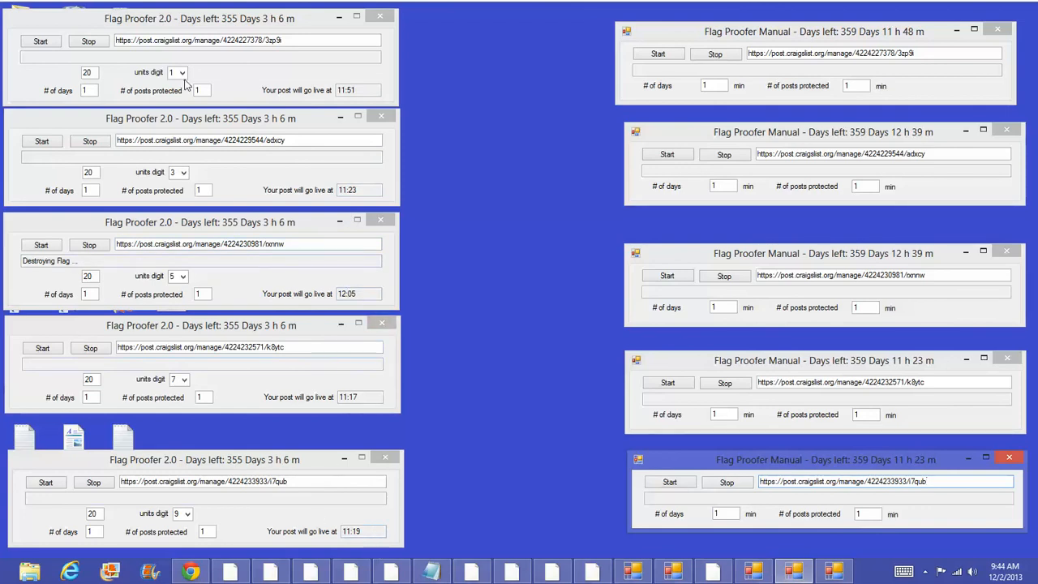
Step: Stop each Flag Proofer 2.0 timer in turn, first window through fifth
click(104, 46)
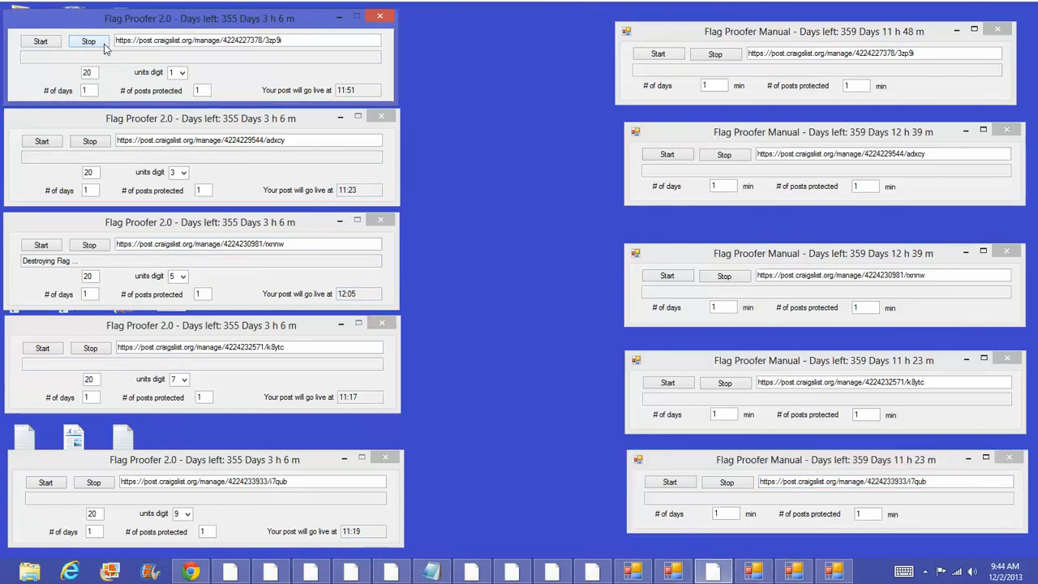
click(91, 143)
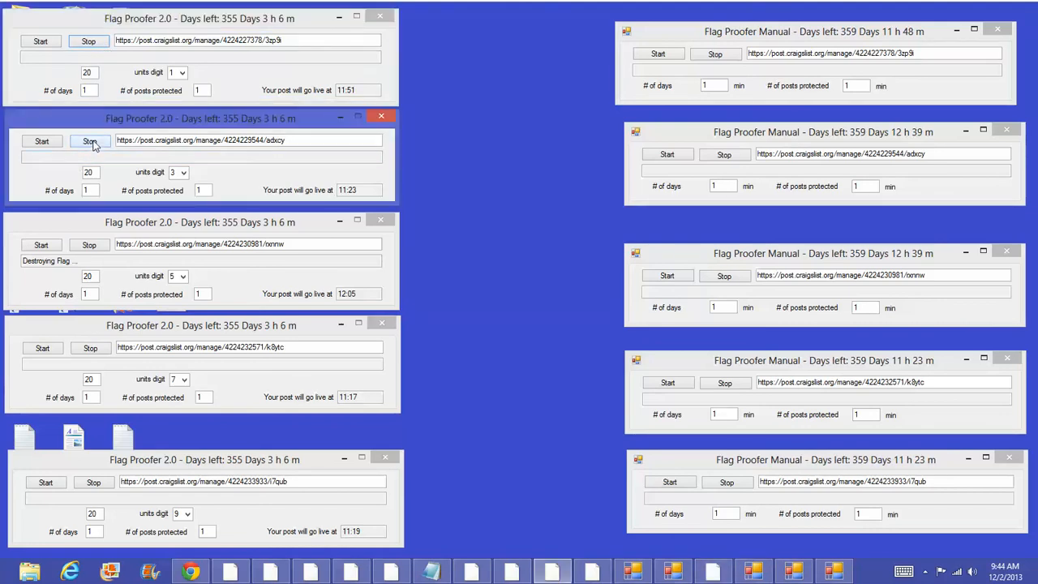
click(89, 246)
click(88, 350)
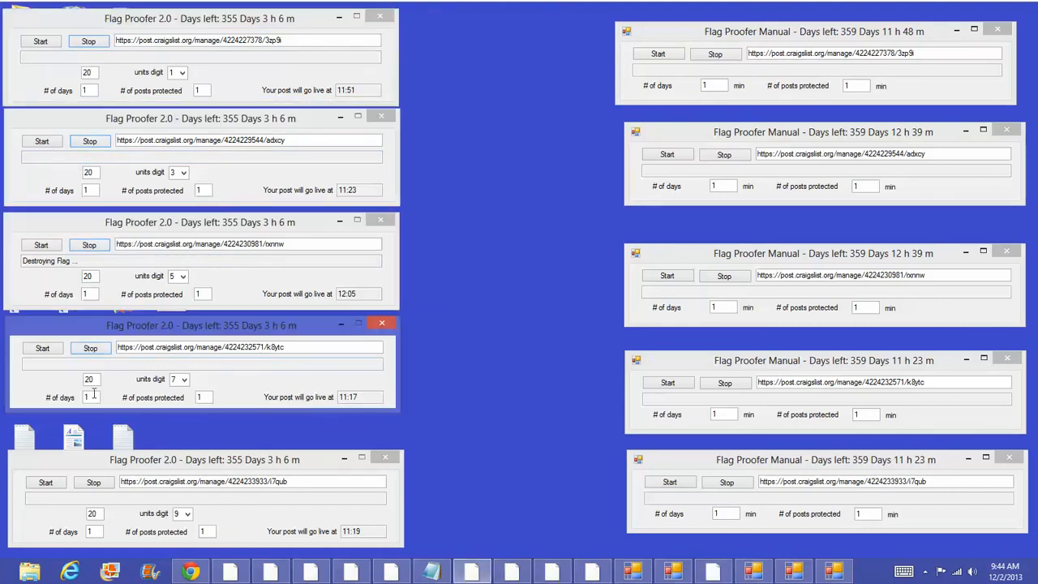
click(90, 483)
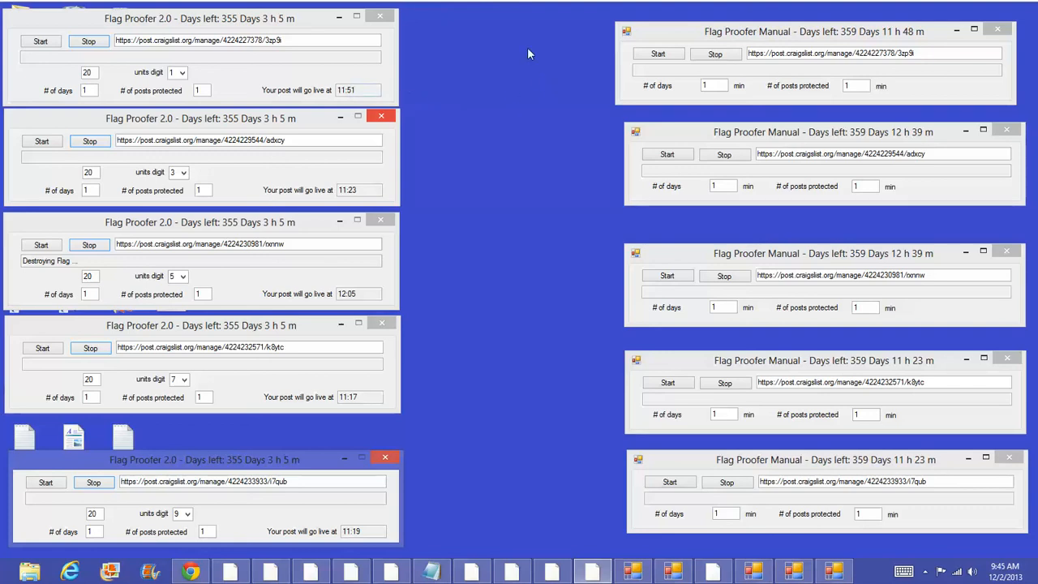
Step: Start the countdown in each of the five Flag Proofer Manual windows, top to bottom
click(655, 54)
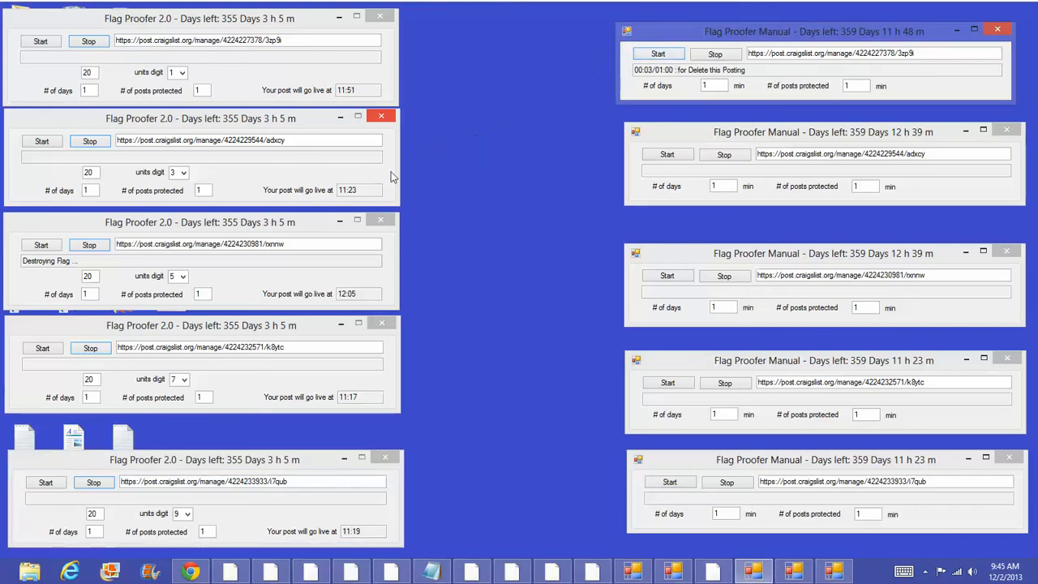
click(685, 157)
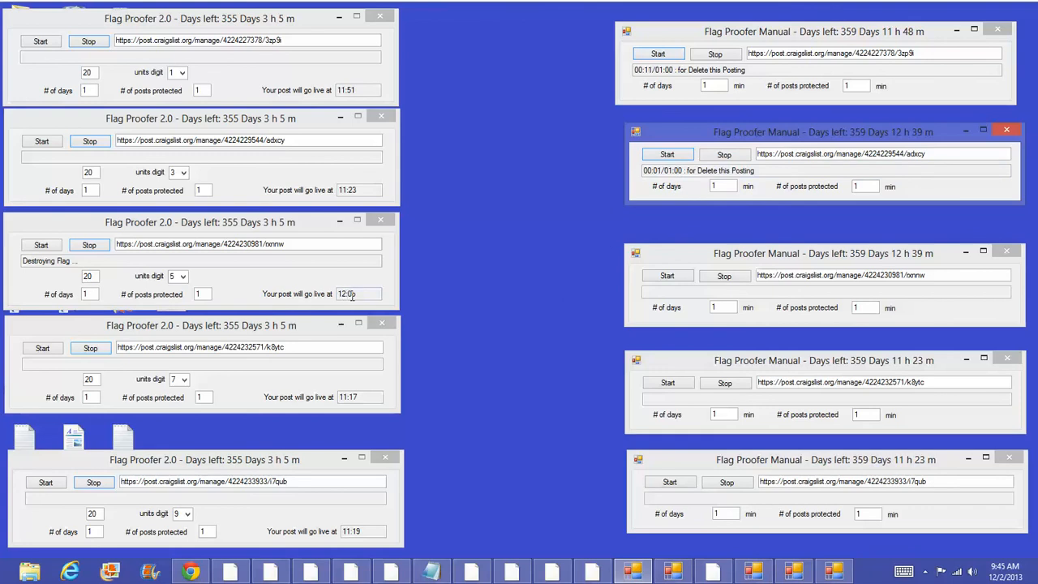
click(670, 277)
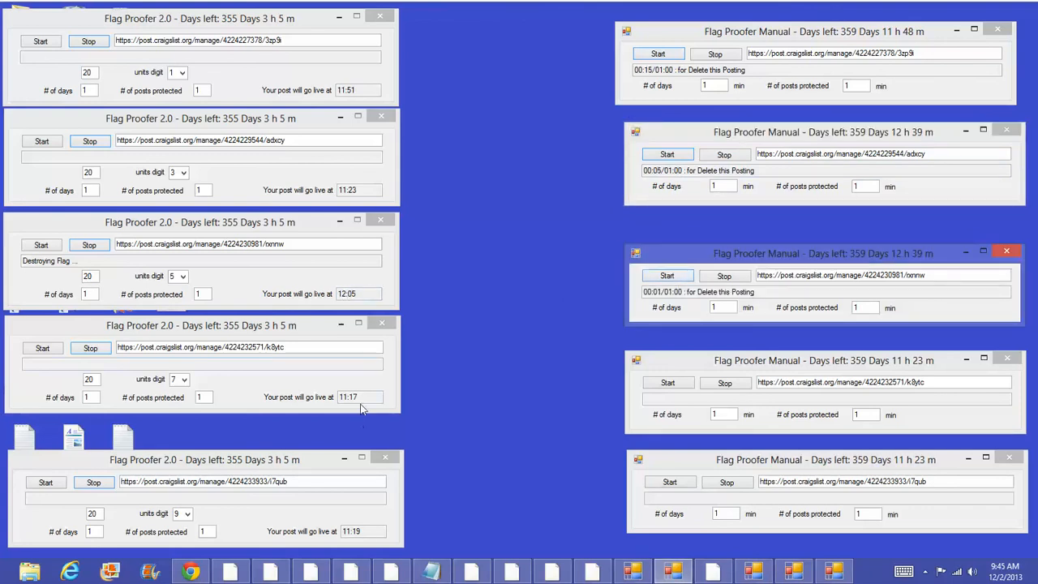
click(674, 383)
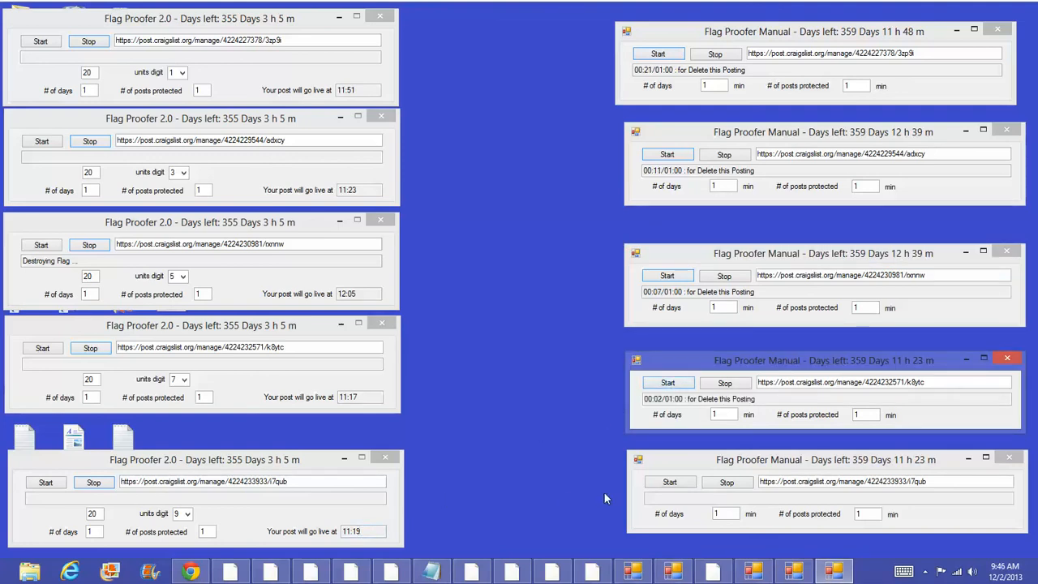
click(671, 484)
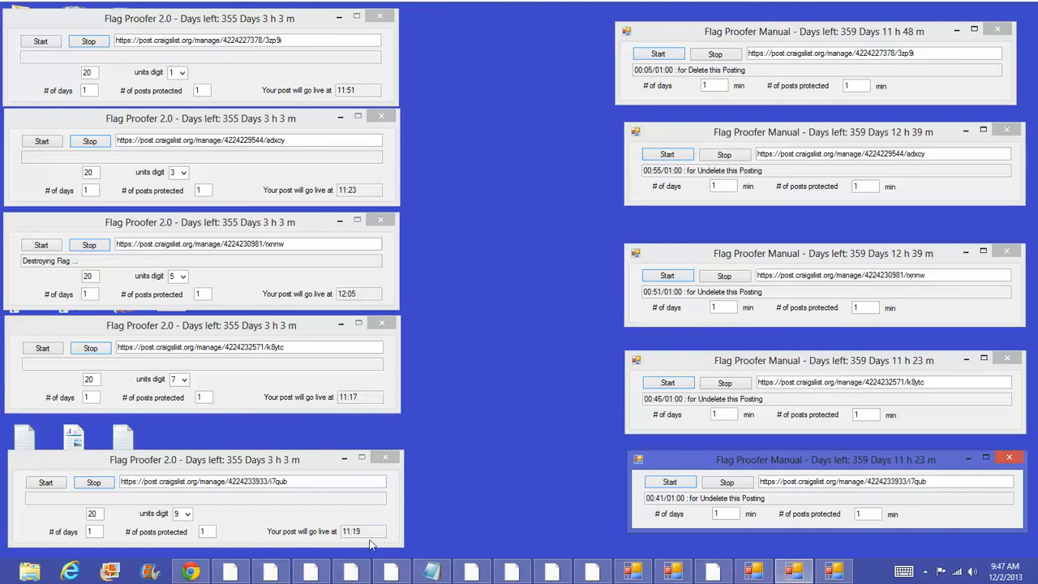
Step: Let the Manual timers run until the second one counts toward 'Delete this Posting', then click the desktop
click(588, 60)
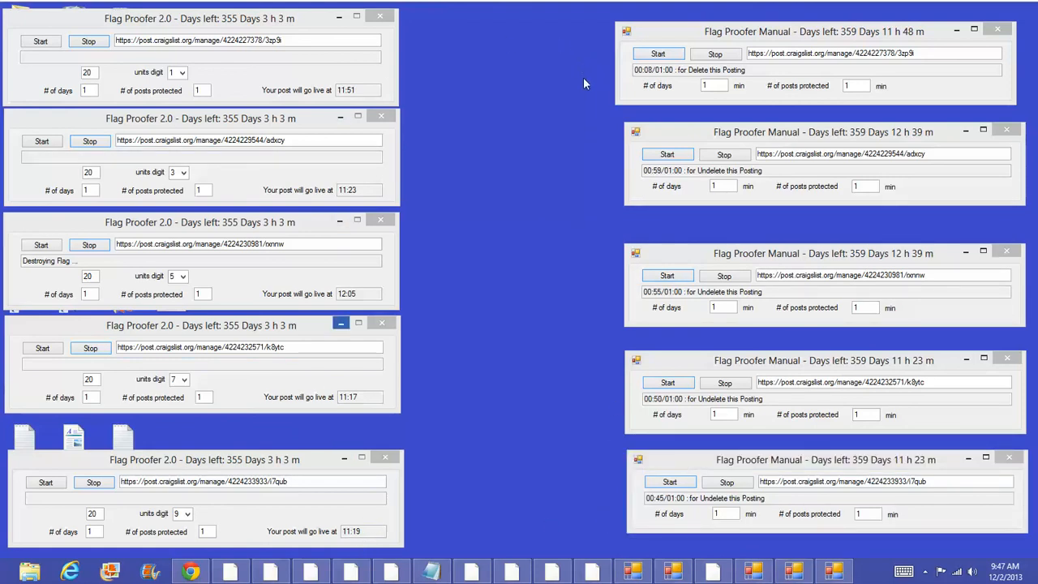
mouse_move(200, 574)
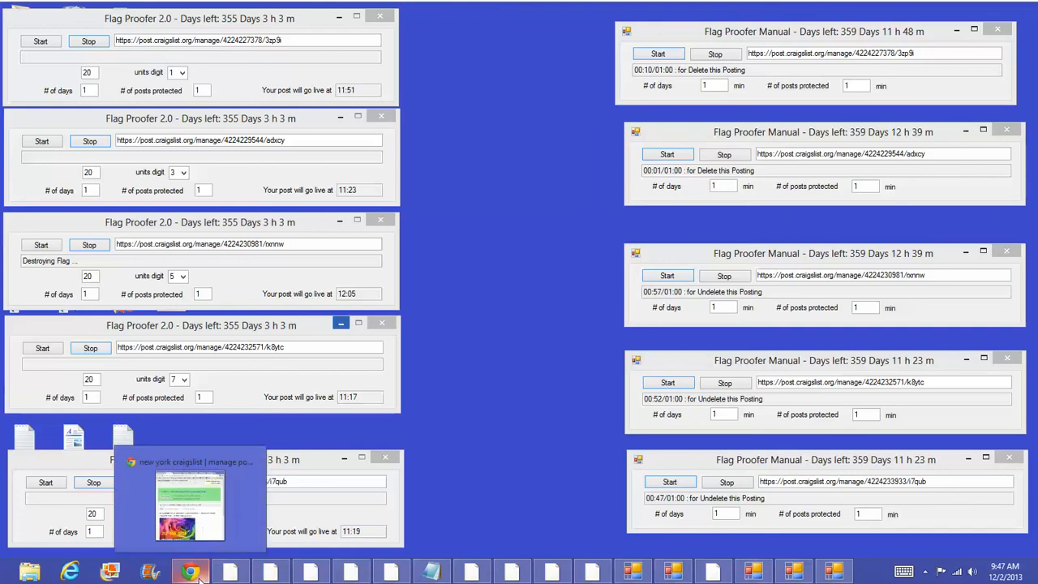
Step: Close all six Craigslist manage-posting tabs in Chrome, keeping only the Inbox.com e-mail
click(200, 574)
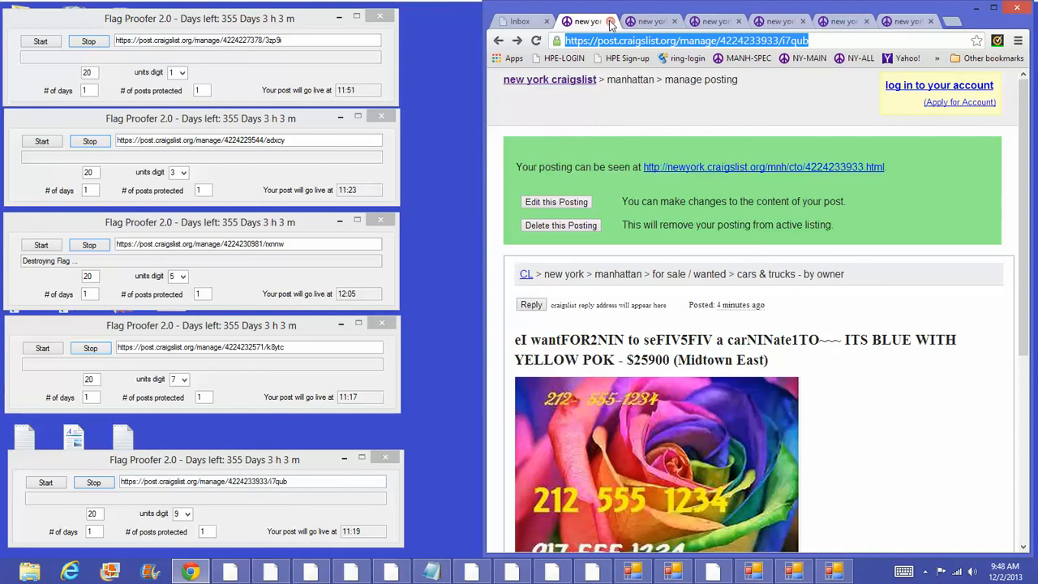
click(610, 22)
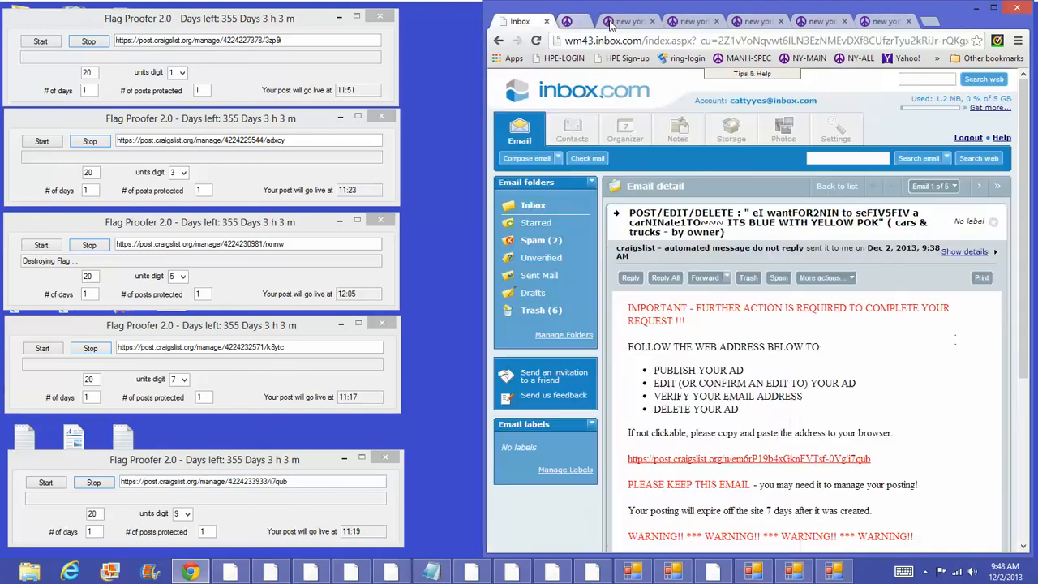
click(610, 22)
click(598, 22)
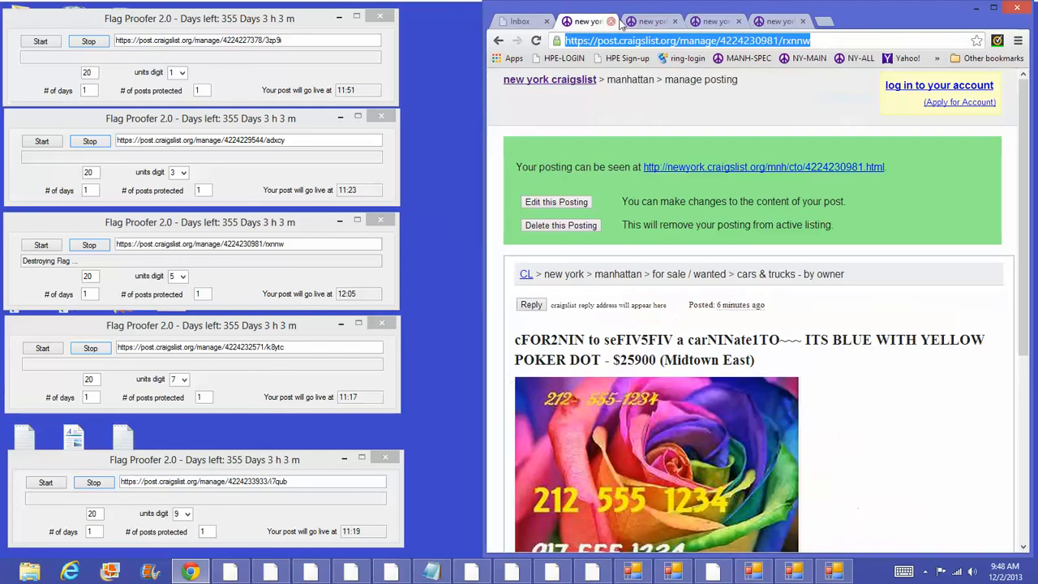
click(612, 22)
click(610, 22)
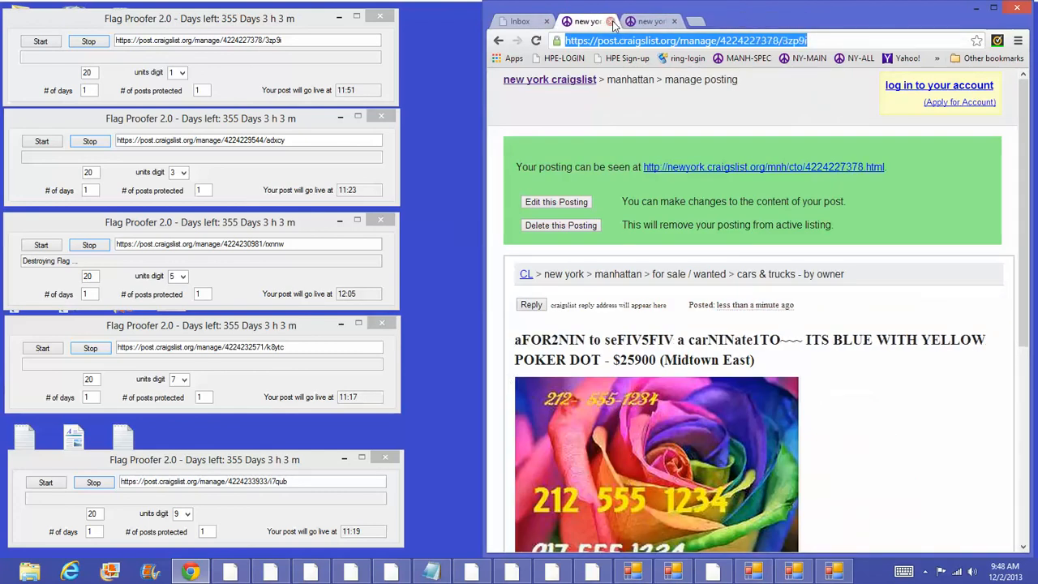
click(610, 22)
click(610, 22)
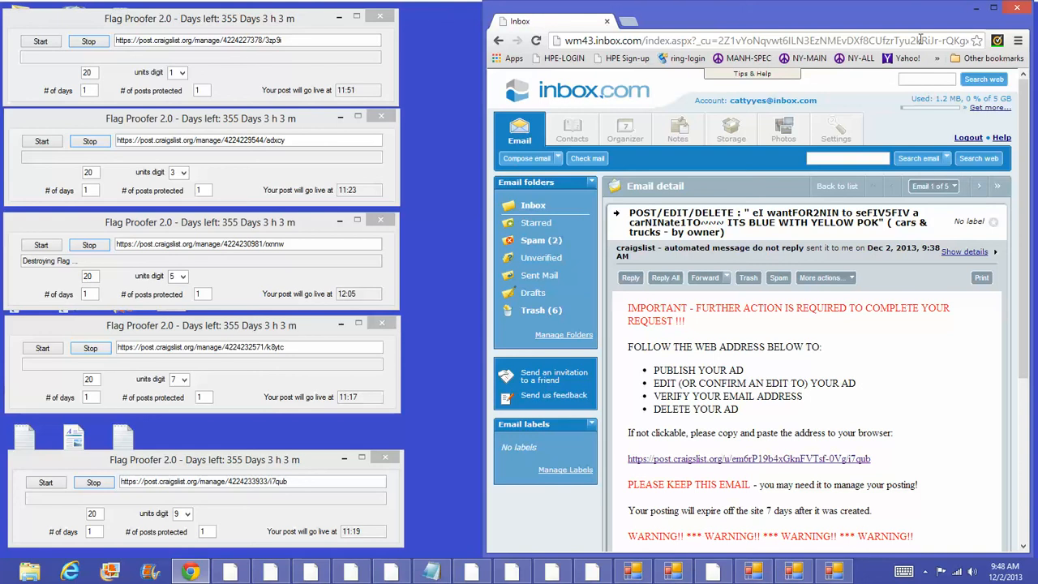
Step: Minimize Chrome to bring the five Flag Proofer Manual timer windows back into view
click(974, 10)
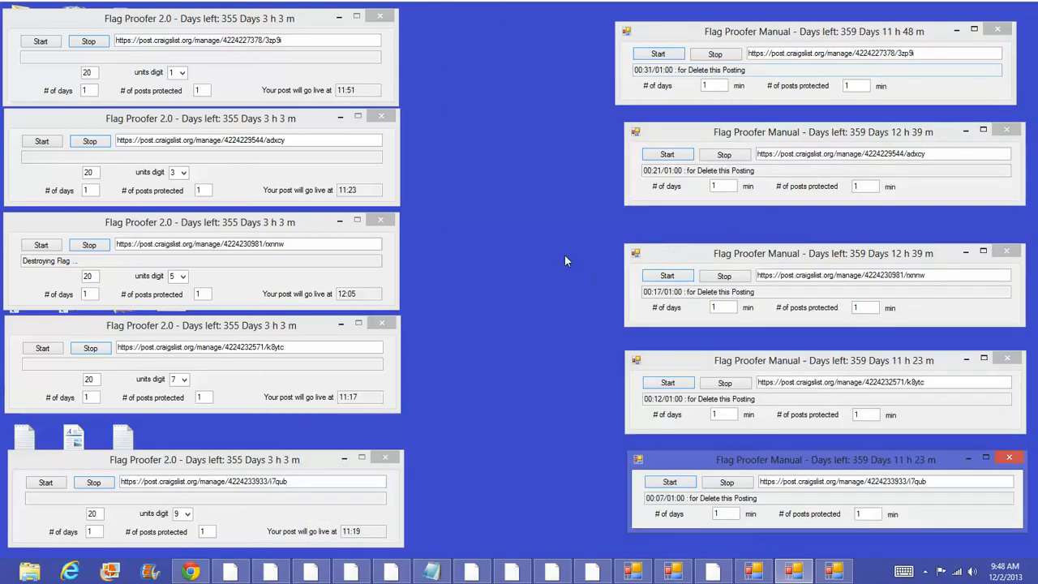